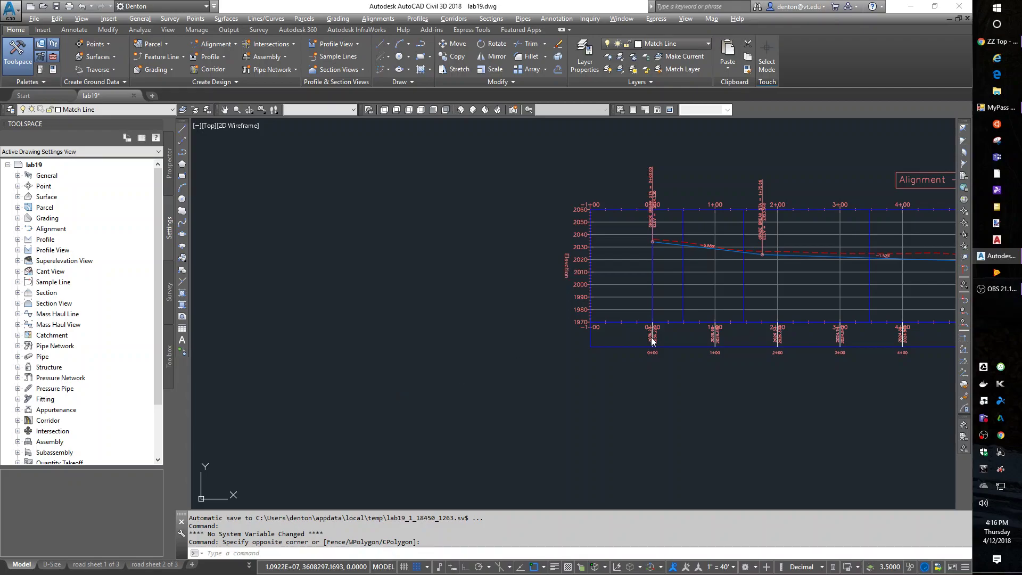
# Examine the ditch alignment profile along its stations, grade breaks and slopes, back to the grid area before station 0+00.
pyautogui.moveTo(715, 412); pyautogui.dragTo(567, 426, button='middle')
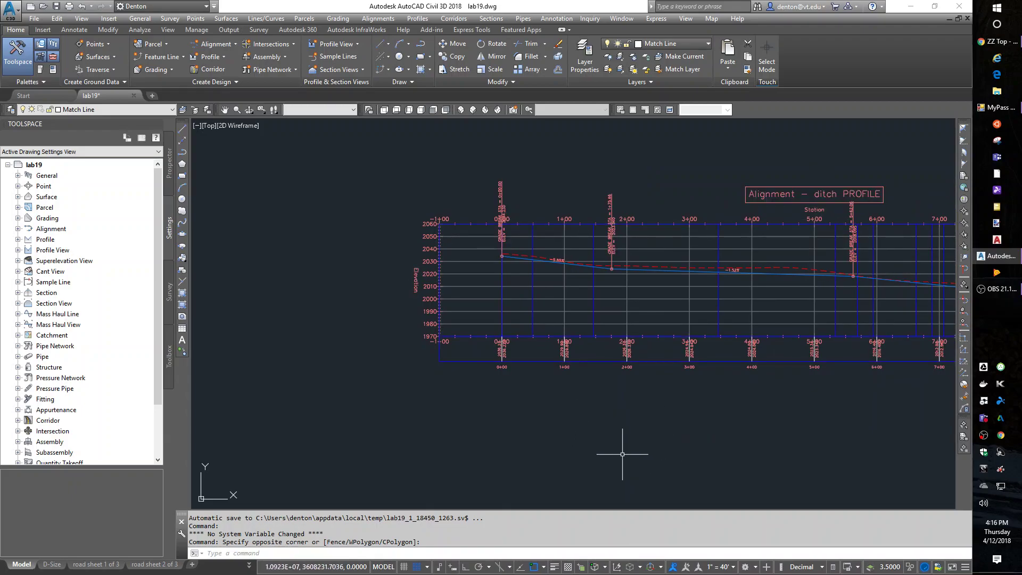
pyautogui.moveTo(621, 392); pyautogui.dragTo(429, 411, button='middle')
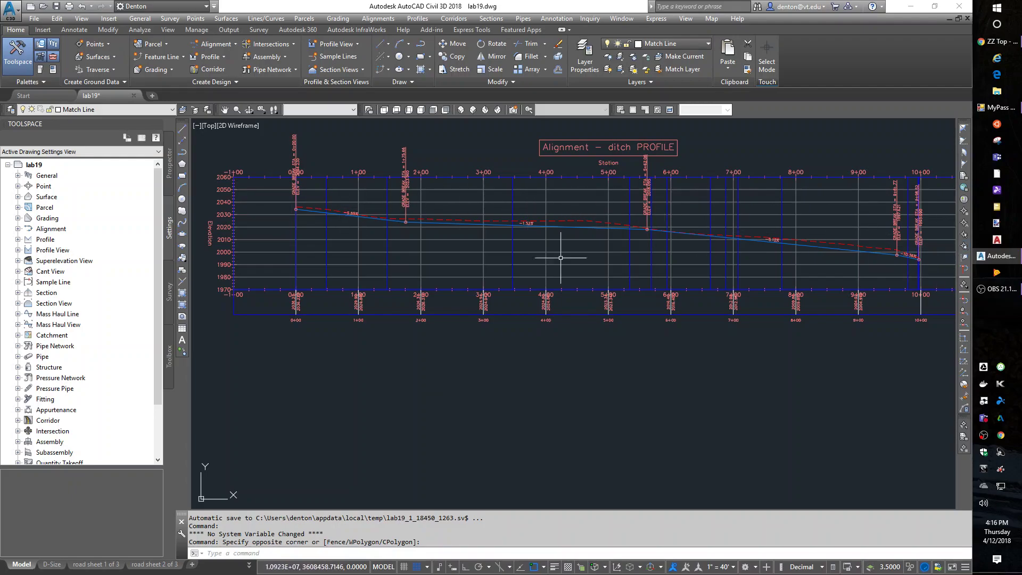
pyautogui.scroll(2, 272, 217)
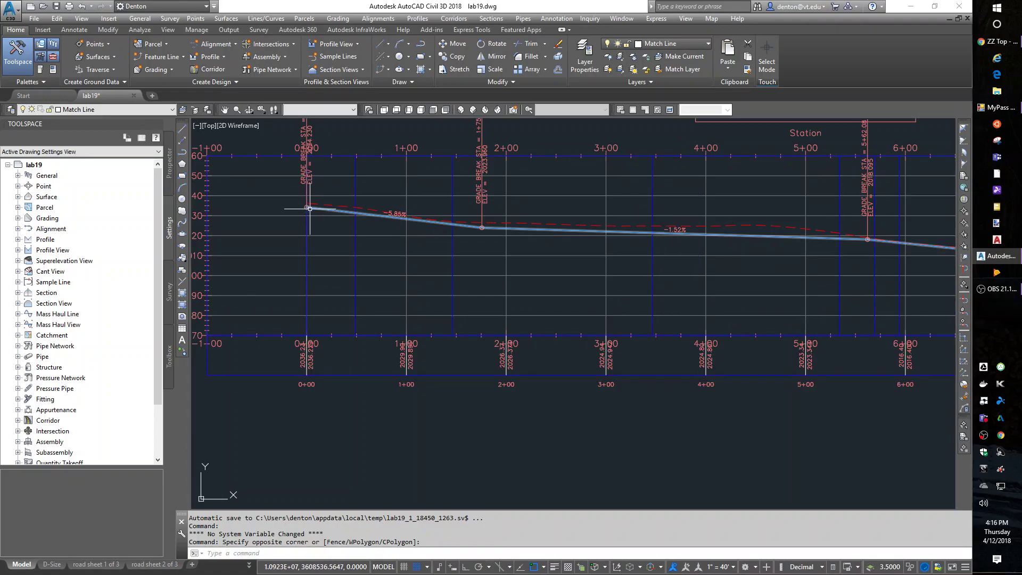
pyautogui.moveTo(841, 269)
pyautogui.mouseDown(button='middle')
pyautogui.moveTo(852, 272)
pyautogui.moveTo(490, 272)
pyautogui.mouseUp(button='middle')
pyautogui.moveTo(776, 278)
pyautogui.mouseDown(button='middle')
pyautogui.moveTo(607, 274)
pyautogui.moveTo(891, 258)
pyautogui.mouseUp(button='middle')
pyautogui.moveTo(685, 271); pyautogui.dragTo(918, 251, button='middle')
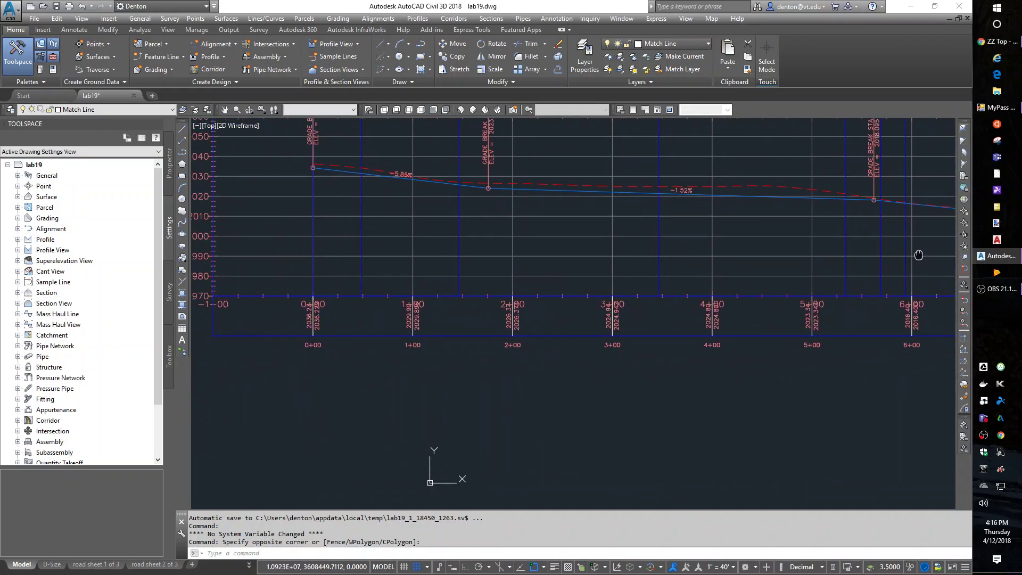
pyautogui.moveTo(493, 265); pyautogui.dragTo(589, 267, button='middle')
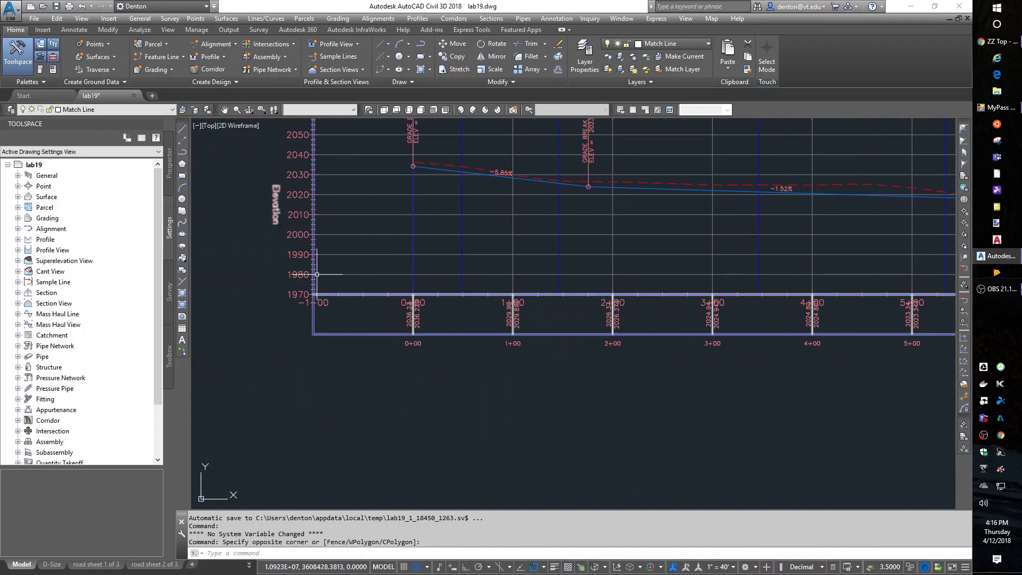
pyautogui.moveTo(369, 257); pyautogui.dragTo(502, 263, button='middle')
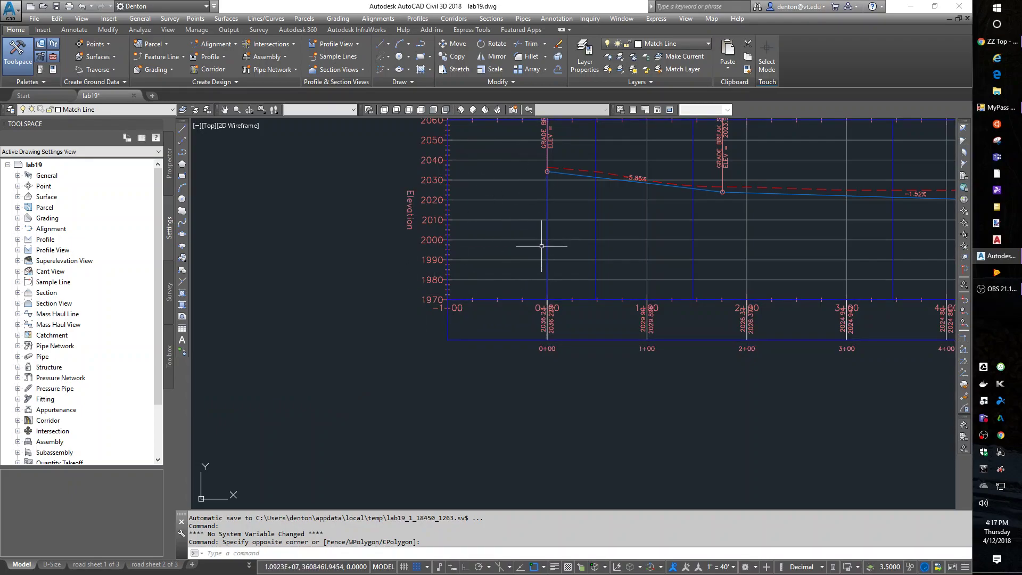
# Create an assembly named "Assembly - ditch 2" with type Other, Basic assembly style and All Codes code set style.
pyautogui.scroll(6, 495, 302)
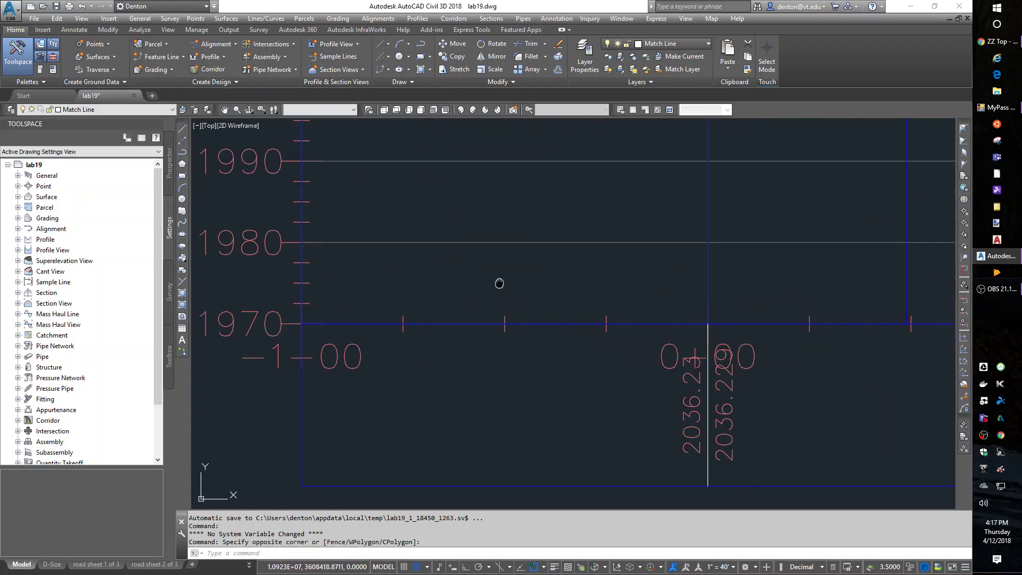
pyautogui.moveTo(500, 283); pyautogui.dragTo(578, 301, button='middle')
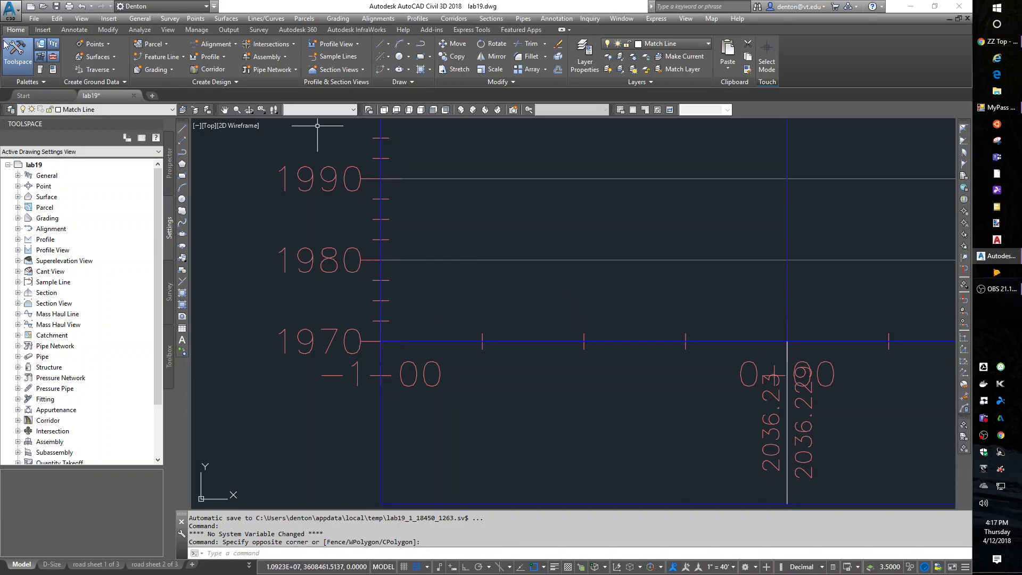
pyautogui.click(256, 57)
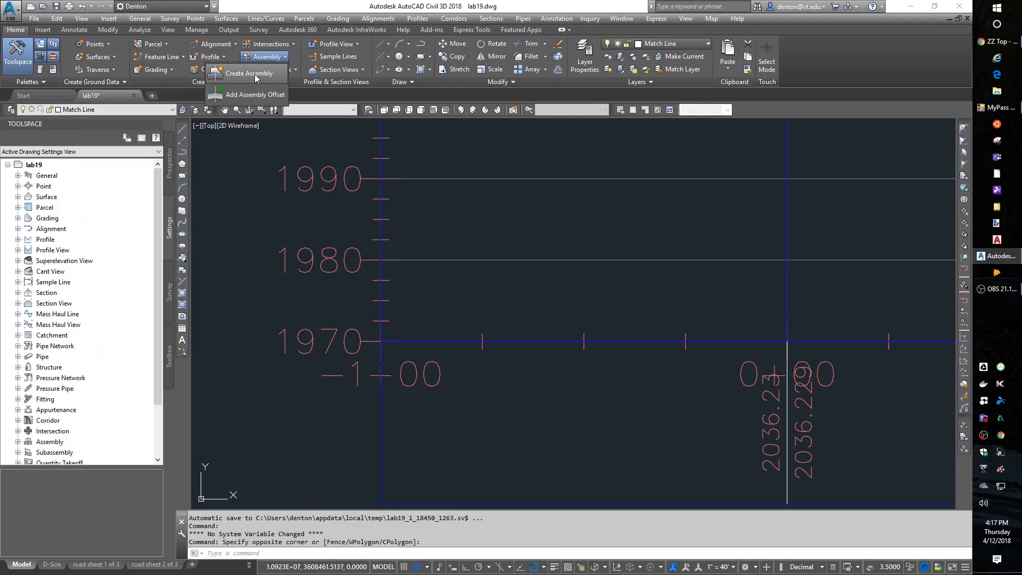
pyautogui.click(255, 74)
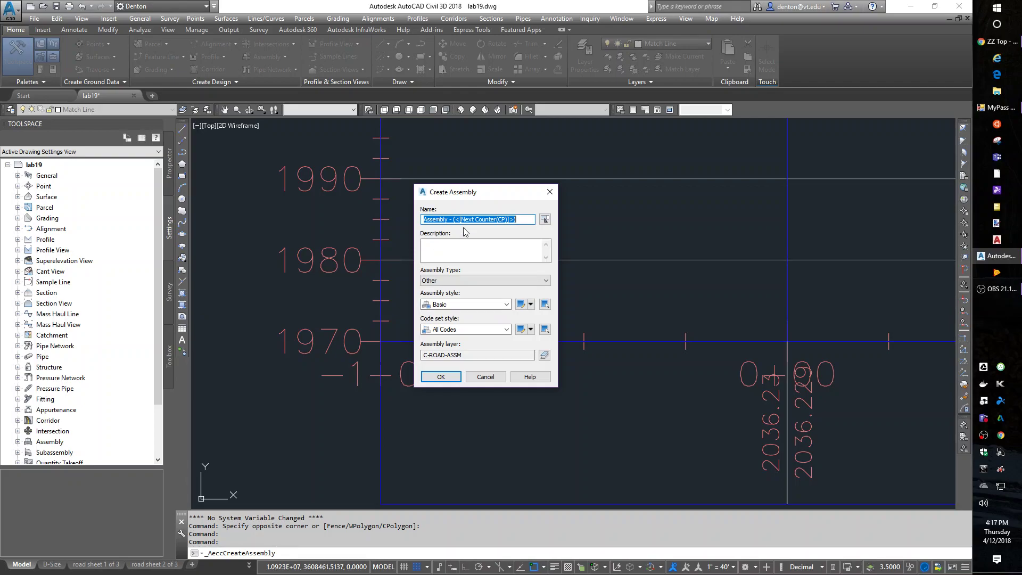
pyautogui.click(454, 219)
pyautogui.moveTo(453, 219); pyautogui.dragTo(591, 222)
pyautogui.press('BackSpace')
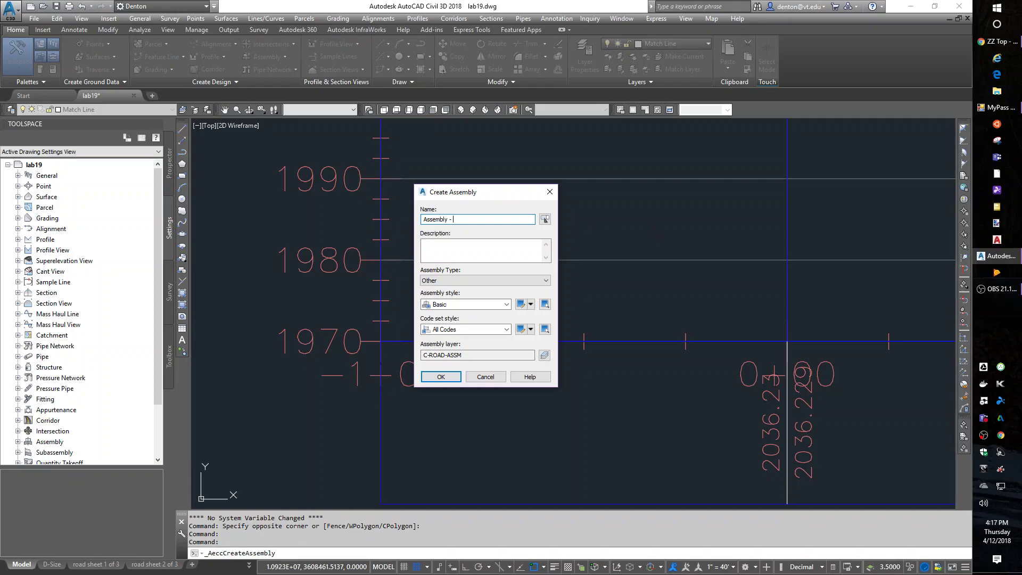
pyautogui.write('ditch 2')
pyautogui.click(451, 377)
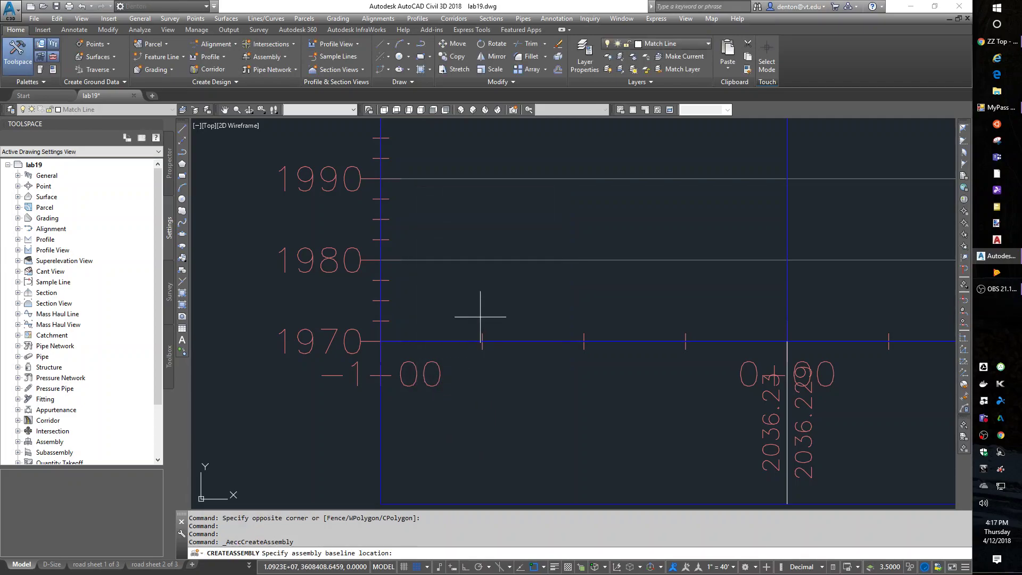
# Place the assembly baseline in the ditch profile grid, about midway between stations -1+00 and 0+00 and between elevations 1970 and 1980.
pyautogui.click(581, 297)
pyautogui.scroll(5, 584, 296)
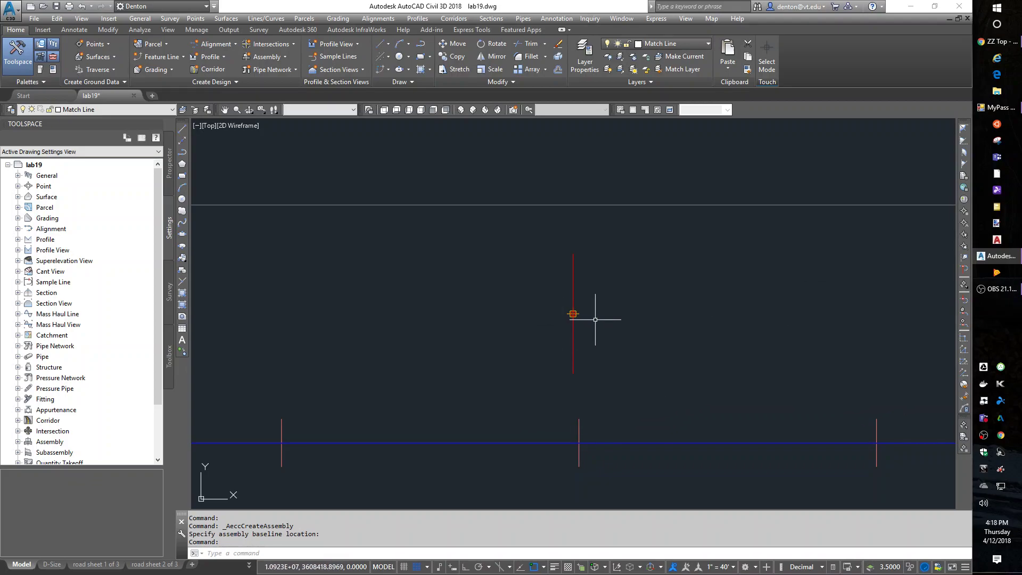
pyautogui.scroll(6, 594, 328)
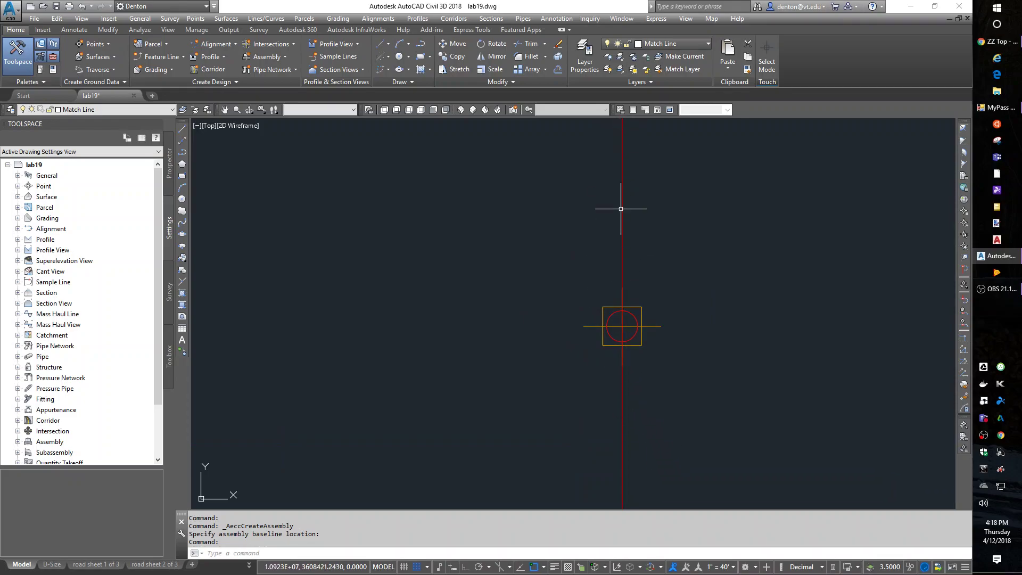
pyautogui.scroll(-6, 618, 425)
pyautogui.scroll(6, 621, 422)
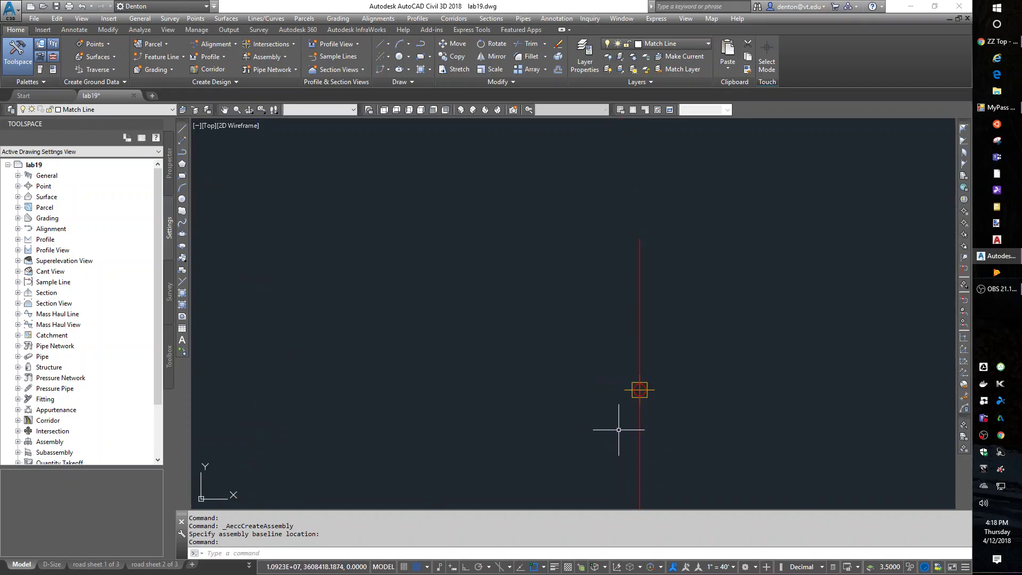
pyautogui.moveTo(627, 453); pyautogui.dragTo(582, 330, button='middle')
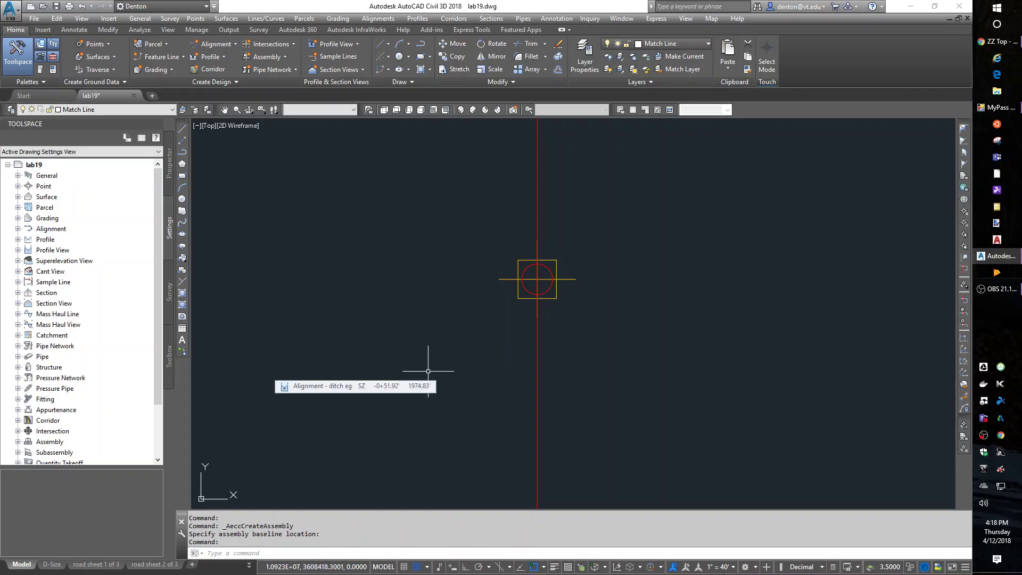
# View the drawing properties and the DesignCenter blocks of Fig 3.19 1-30-18.dwg, closing both palettes.
pyautogui.hotkey('ctrl', '1')
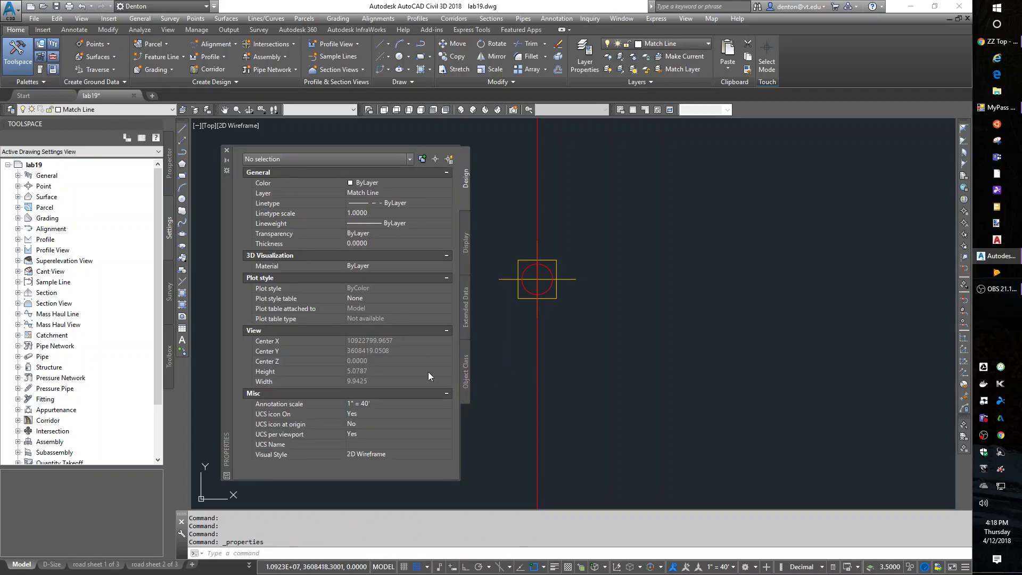
pyautogui.hotkey('ctrl', '1')
pyautogui.hotkey('ctrl', '2')
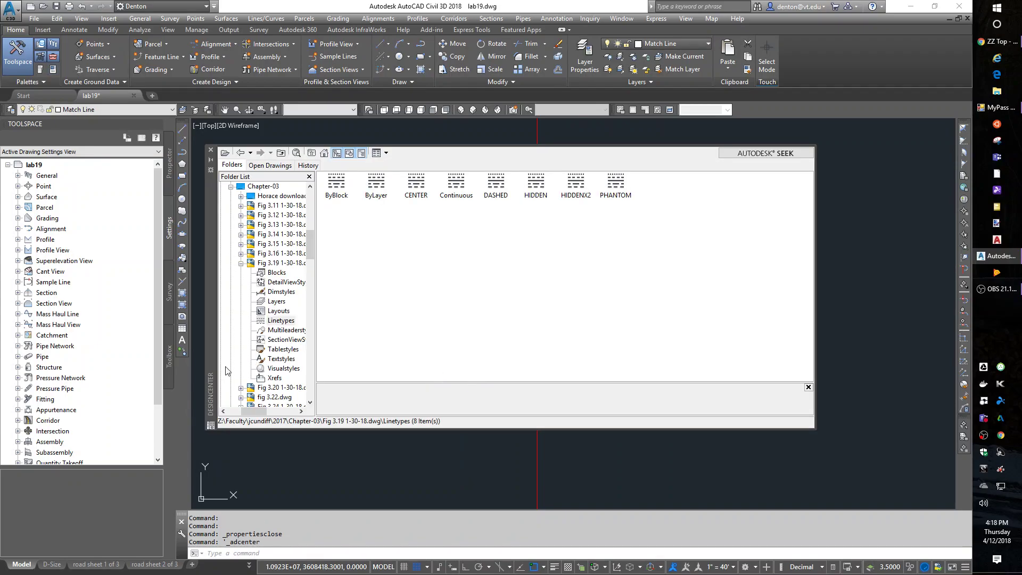
pyautogui.click(277, 273)
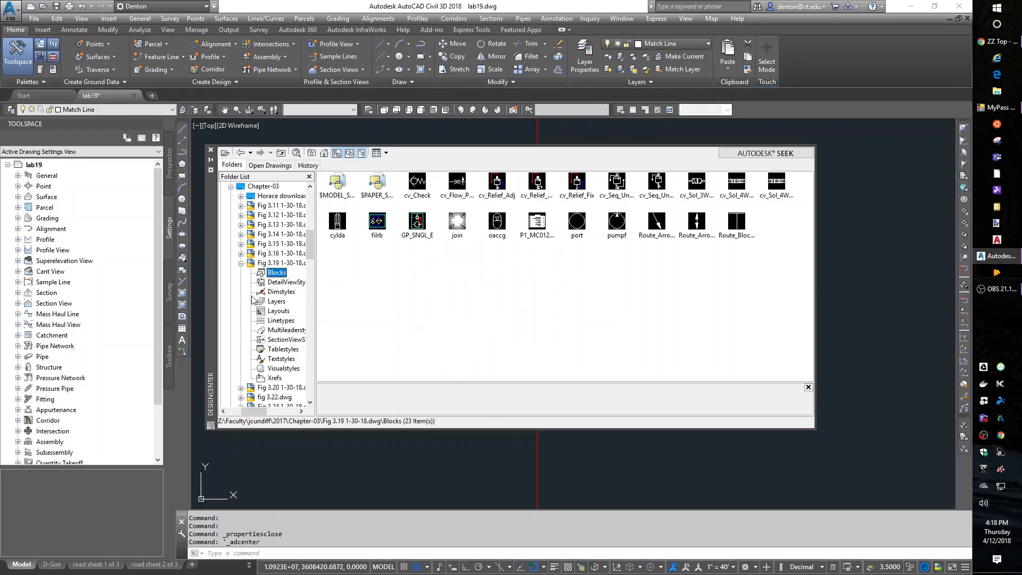
pyautogui.click(241, 263)
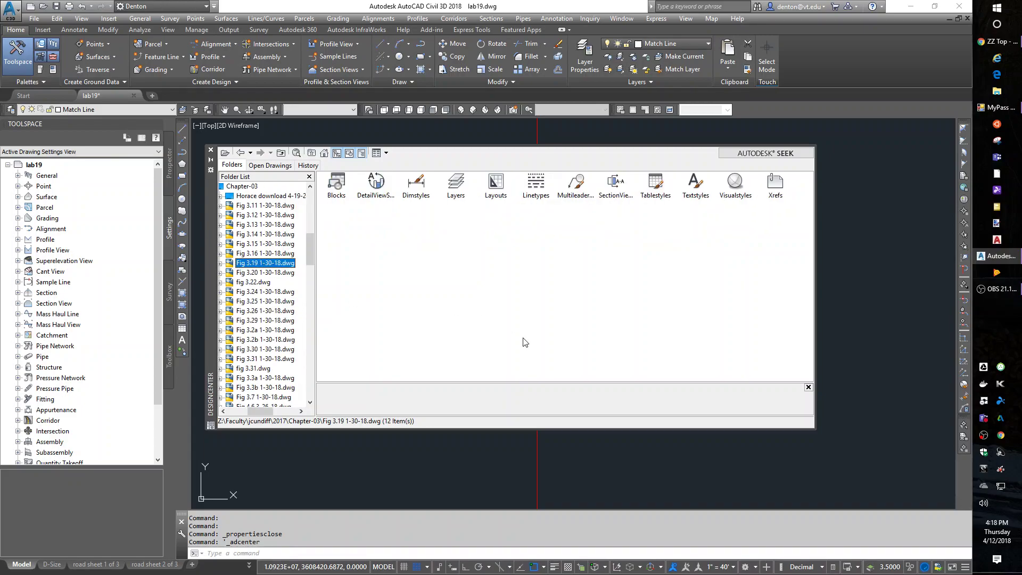
pyautogui.click(211, 150)
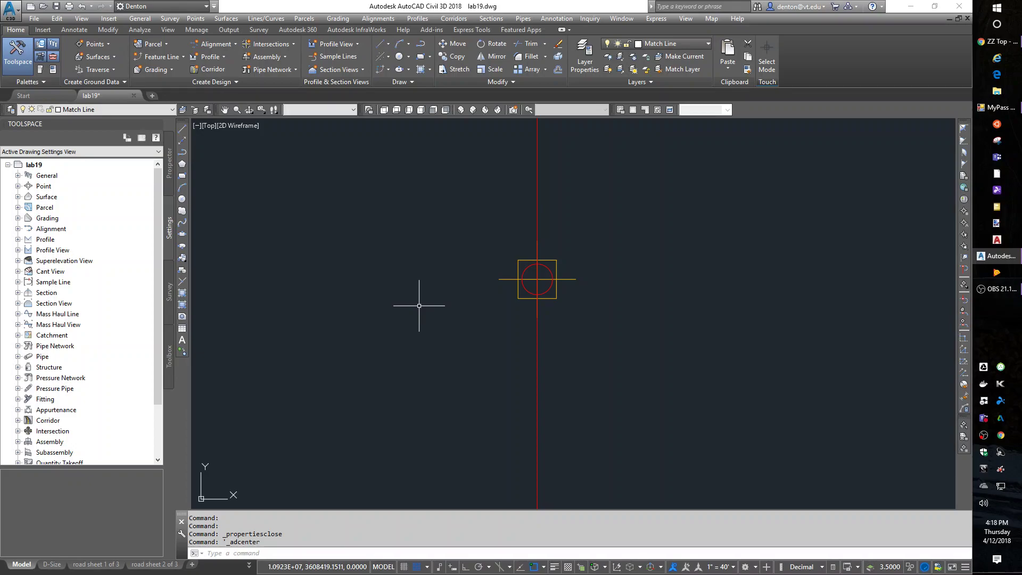
# Open the Civil Imperial Subassemblies tool palettes and review the categories from Basic through Bridge and Rail, ending on the Generic subassemblies.
pyautogui.hotkey('ctrl', '3')
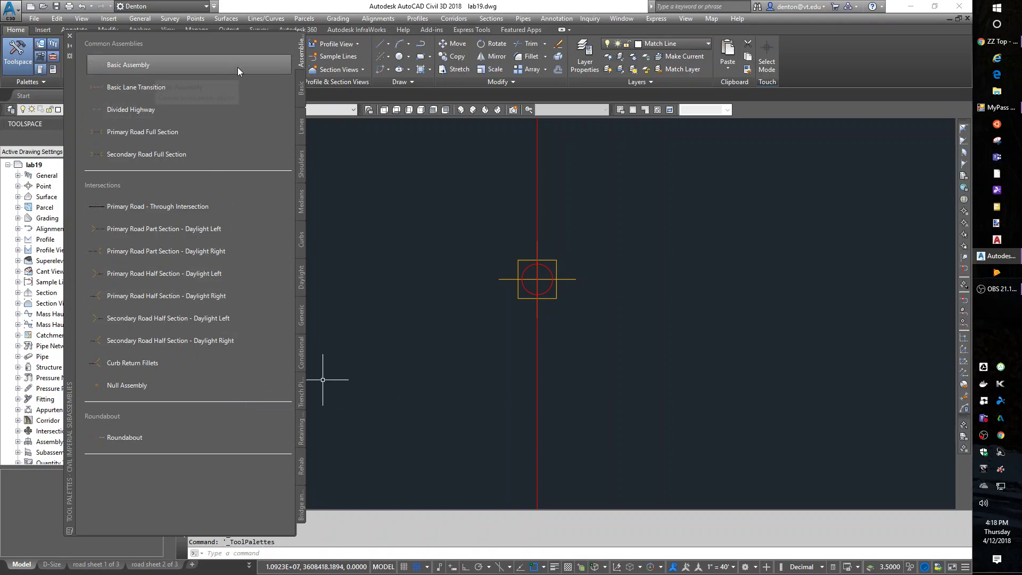
pyautogui.click(301, 90)
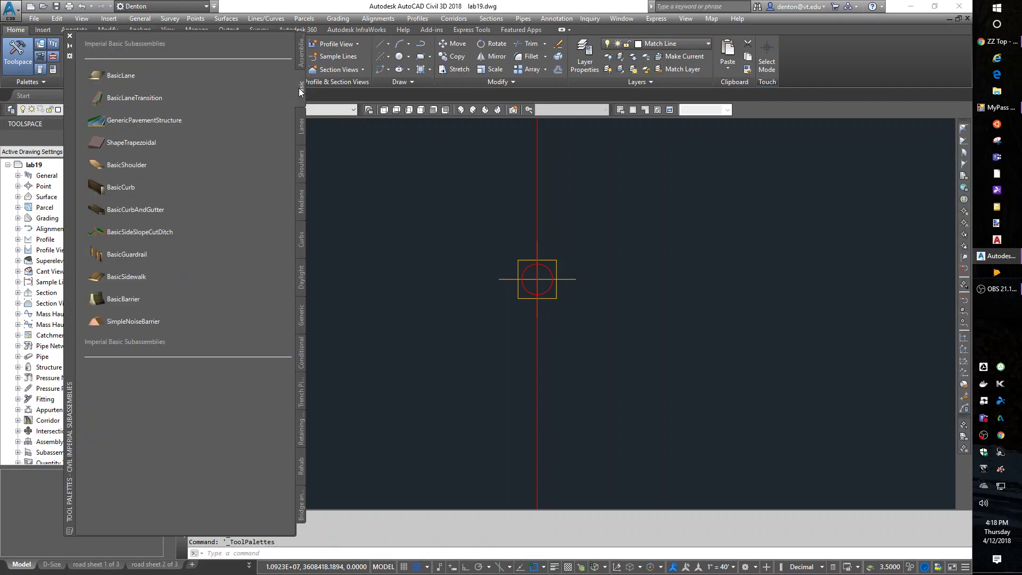
pyautogui.click(301, 130)
pyautogui.click(301, 163)
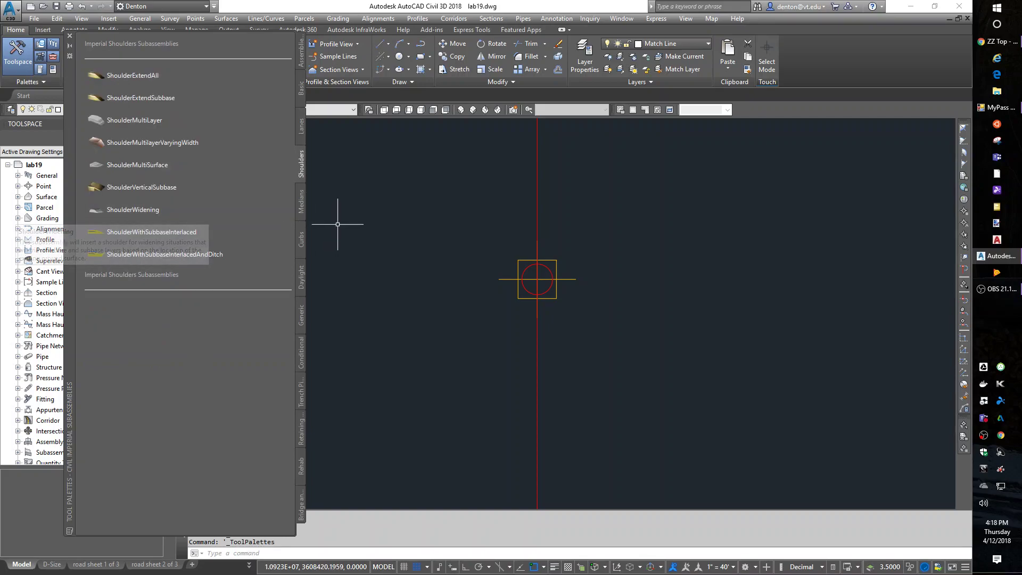
pyautogui.click(300, 205)
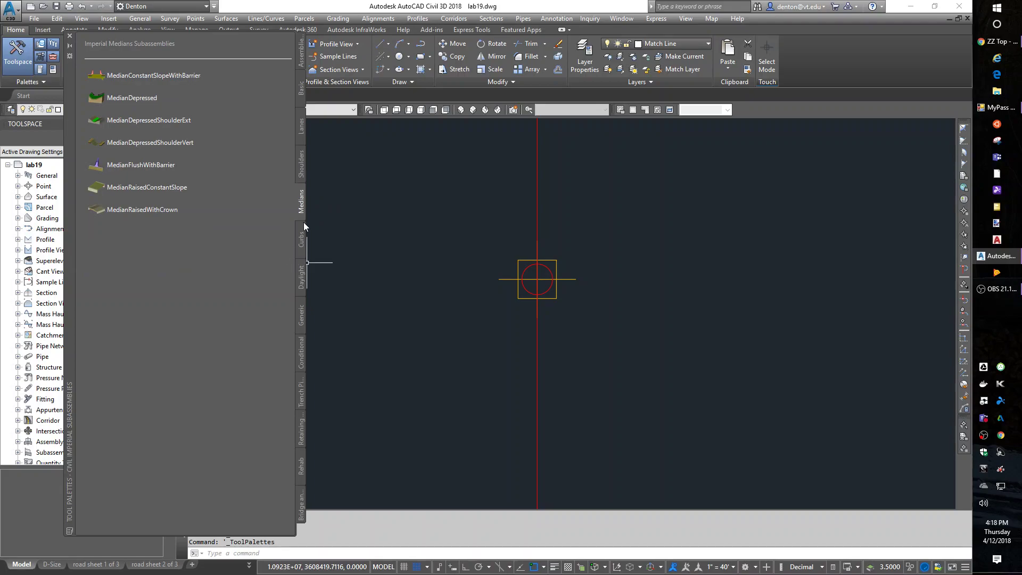
pyautogui.click(298, 244)
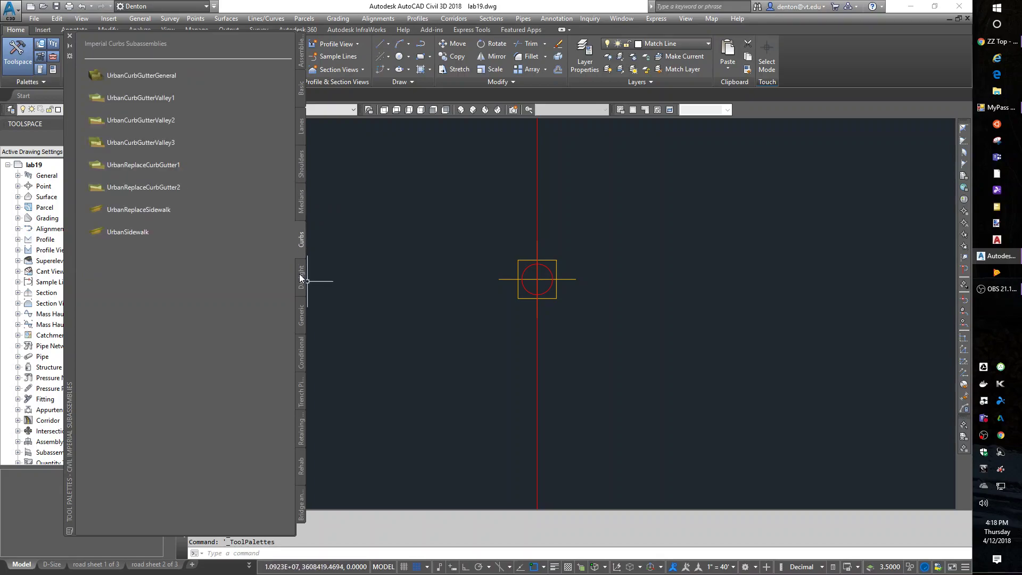
pyautogui.click(301, 278)
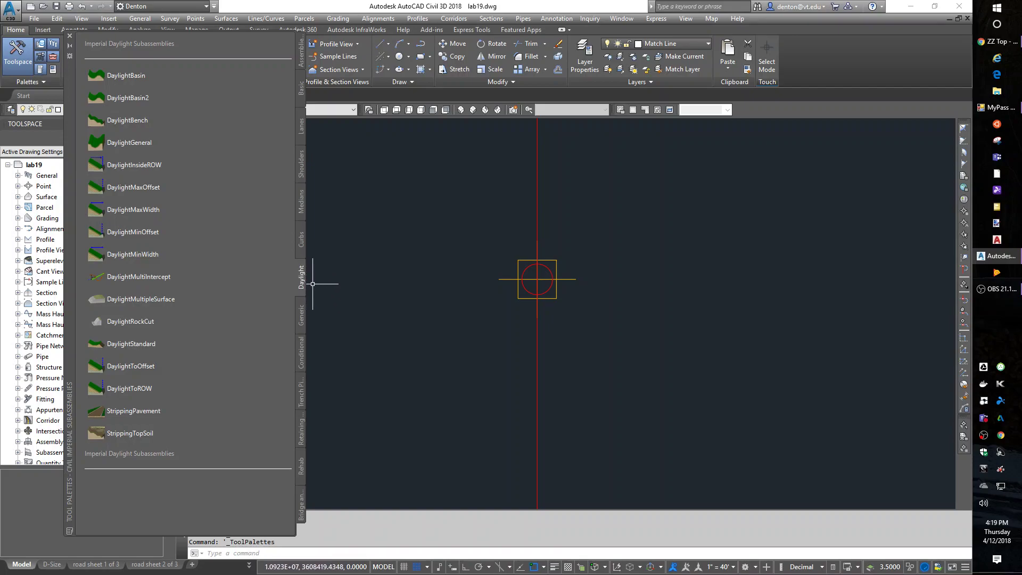
pyautogui.click(299, 318)
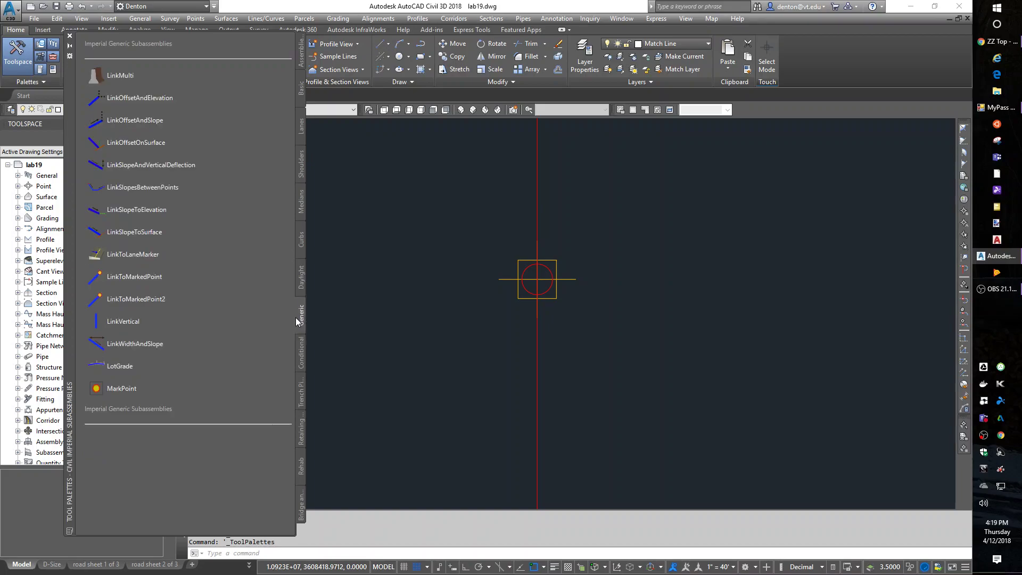
pyautogui.click(299, 349)
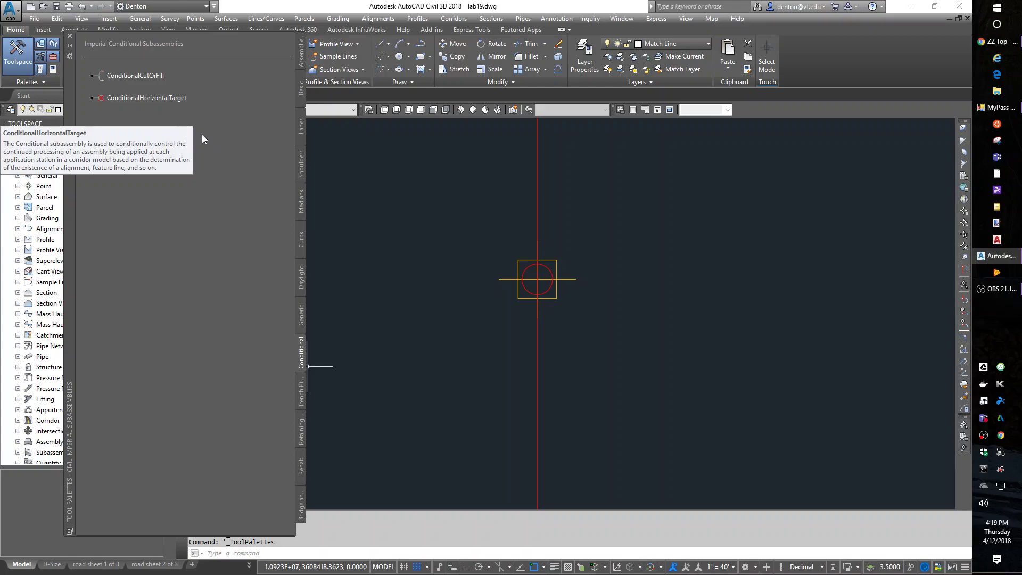
pyautogui.click(301, 393)
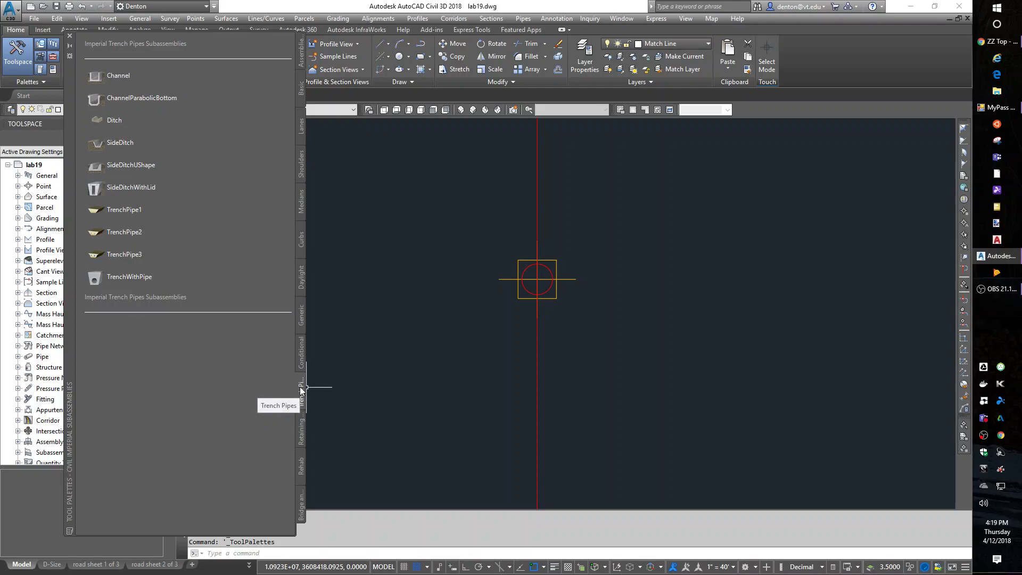
pyautogui.click(297, 429)
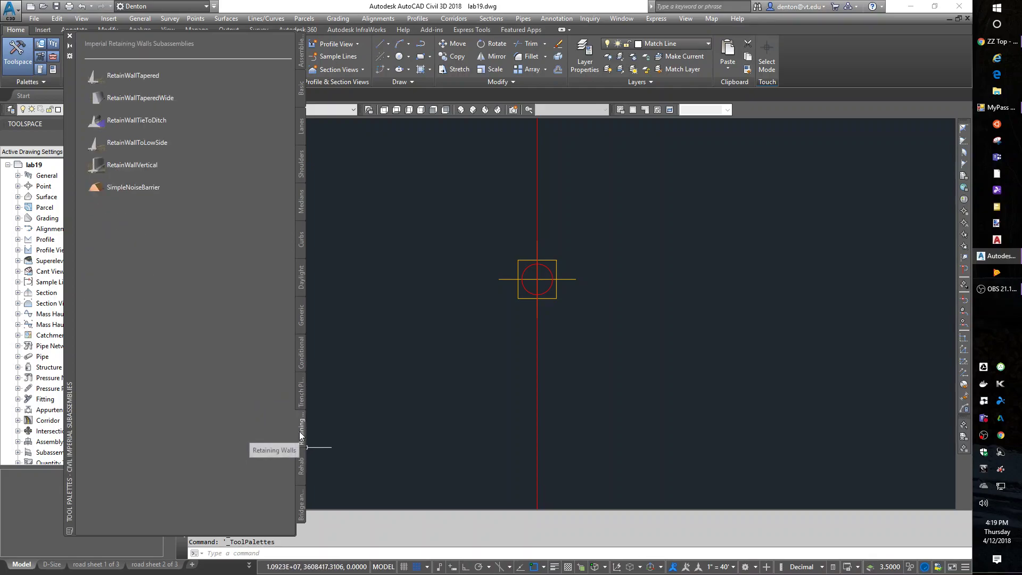
pyautogui.click(301, 463)
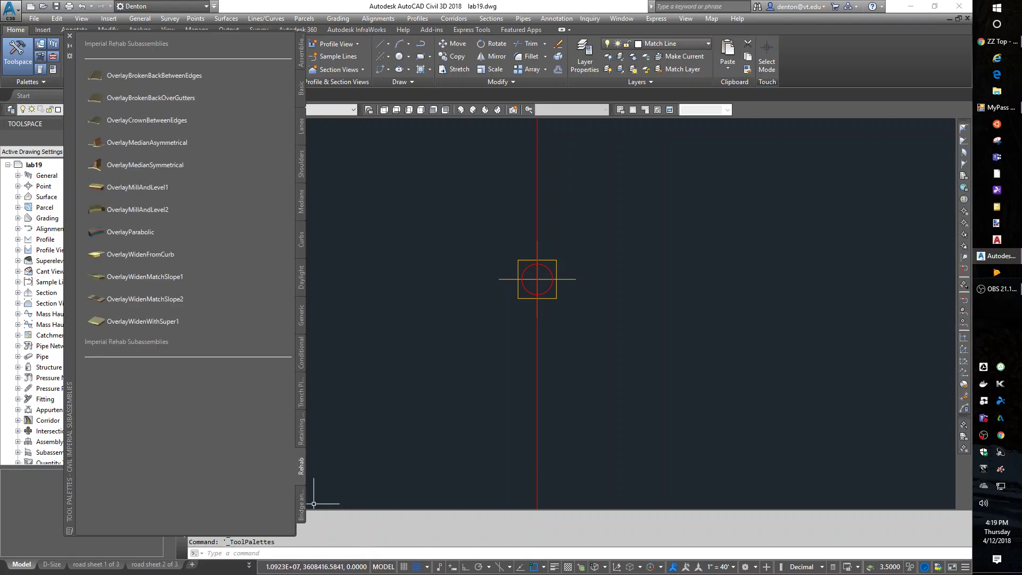
pyautogui.click(299, 516)
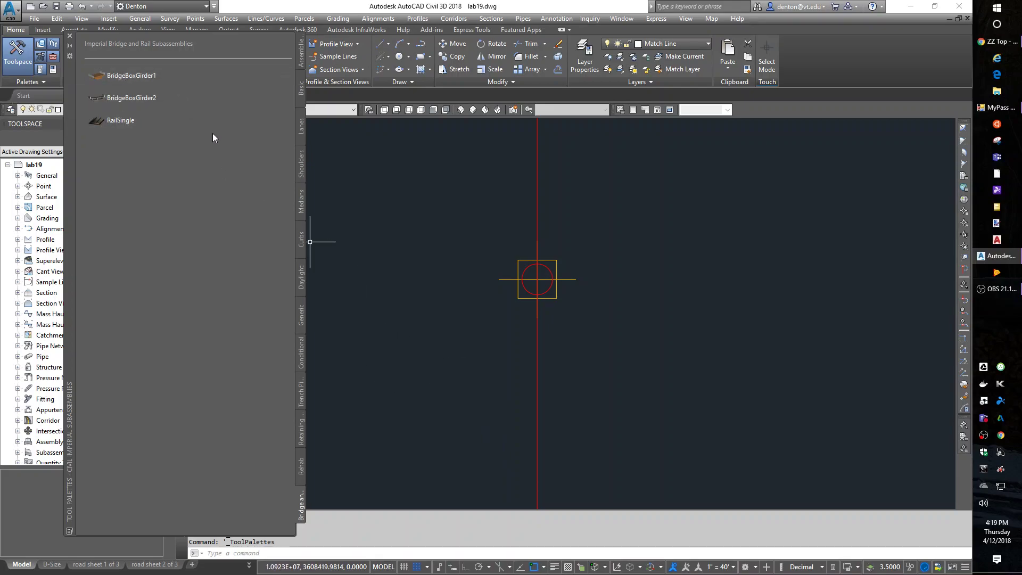
pyautogui.click(299, 312)
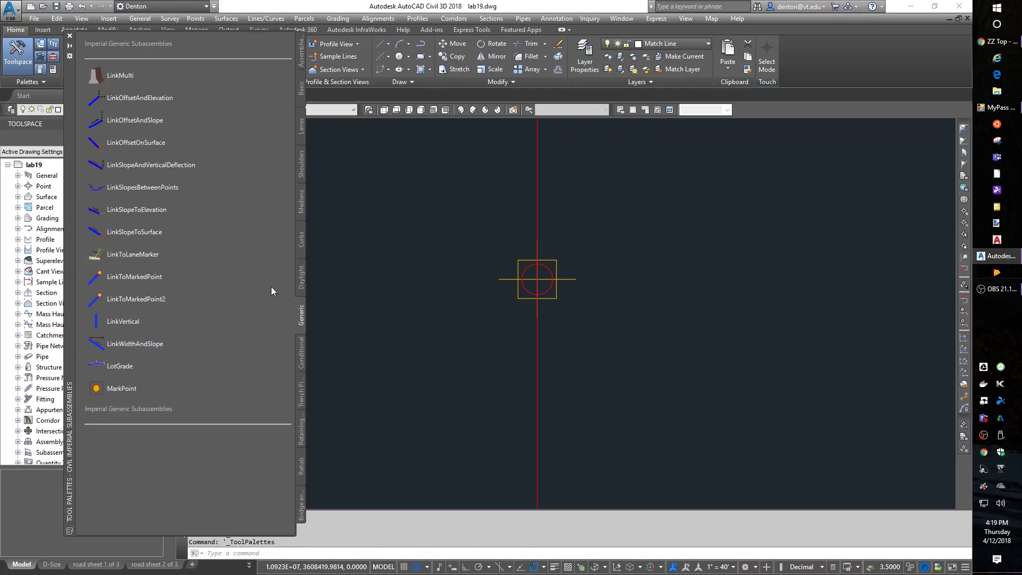
pyautogui.click(282, 275)
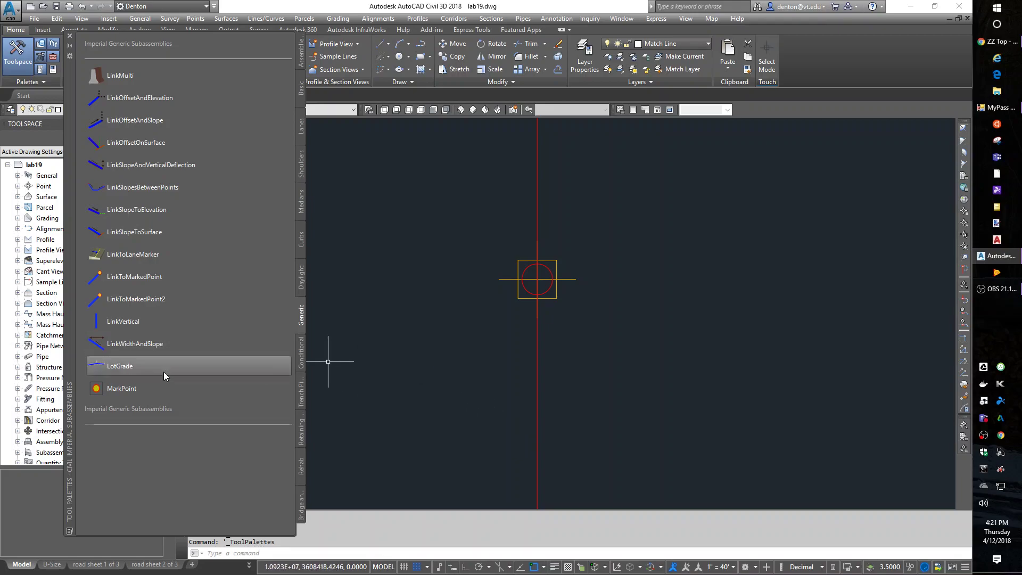
# Attach a right-side LinkWidthAndSlope with 6' width and 3:1 slope to the ditch assembly's baseline marker.
pyautogui.click(137, 346)
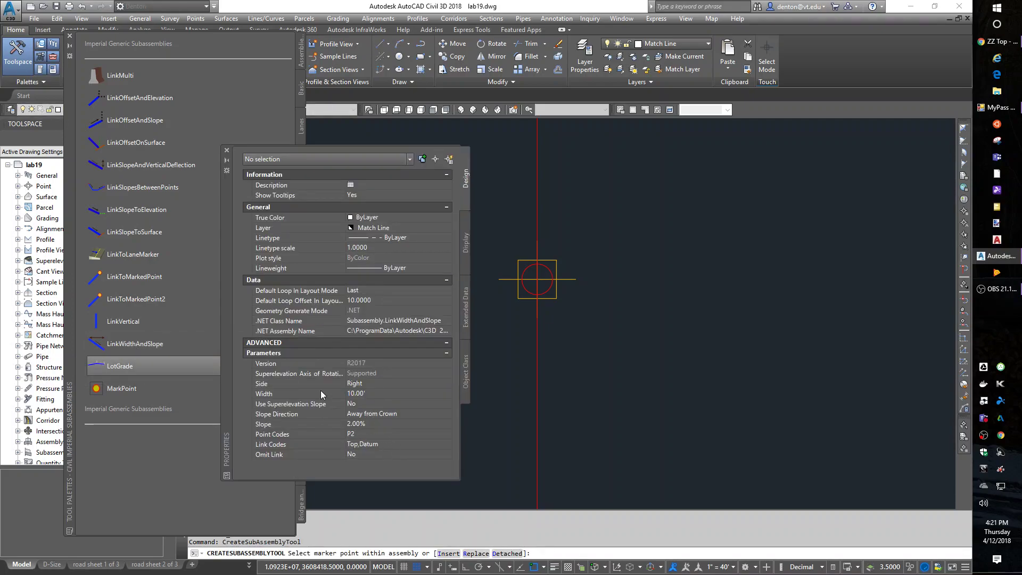
pyautogui.click(371, 394)
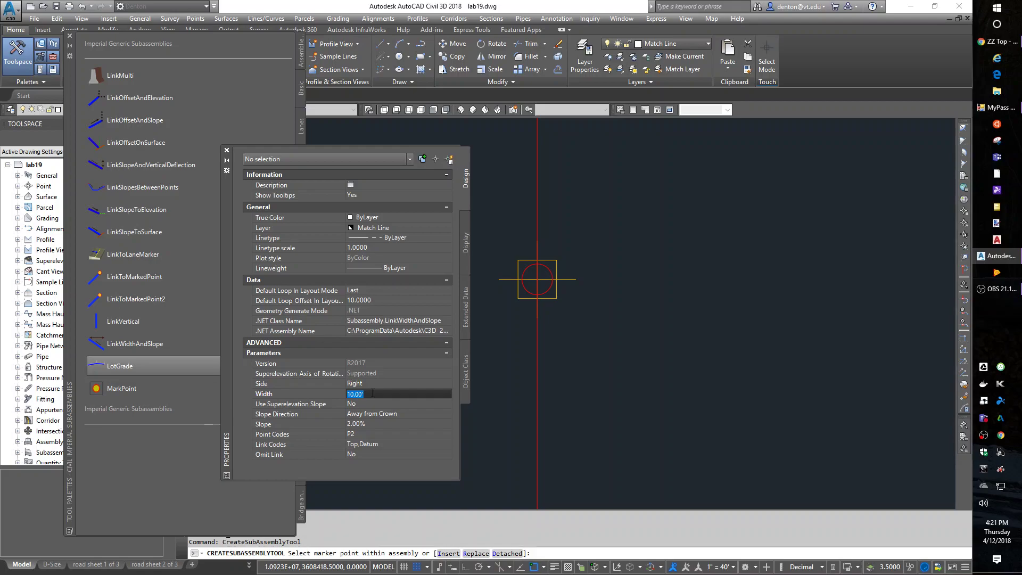
pyautogui.write('6')
pyautogui.click(364, 424)
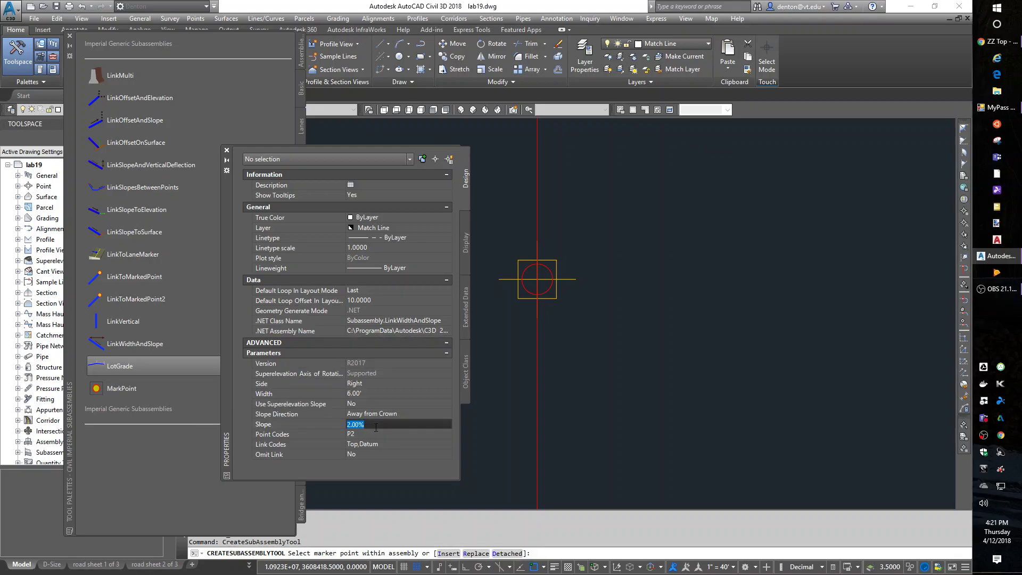
pyautogui.write('3:1')
pyautogui.press('Tab')
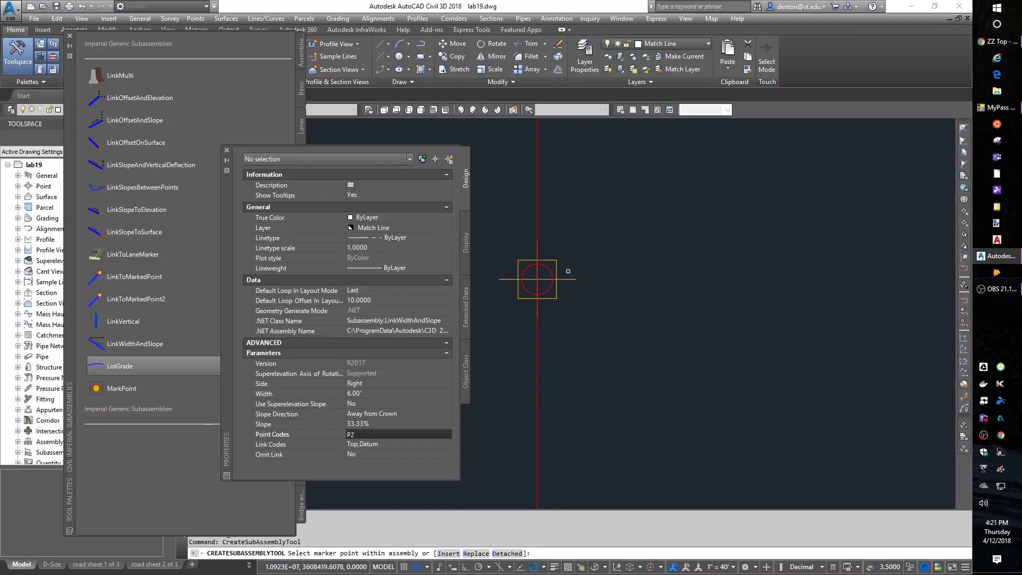
pyautogui.click(537, 279)
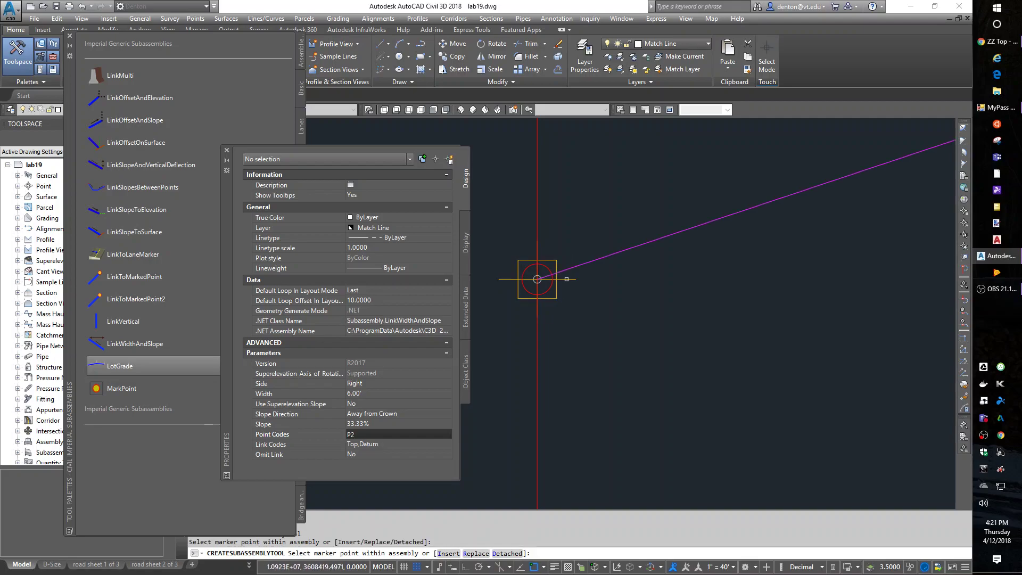
# Attach a flat LinkWidthAndSlope, 1.5' wide at 0% slope, to the outer end of the right ditch slope.
pyautogui.scroll(-4, 566, 329)
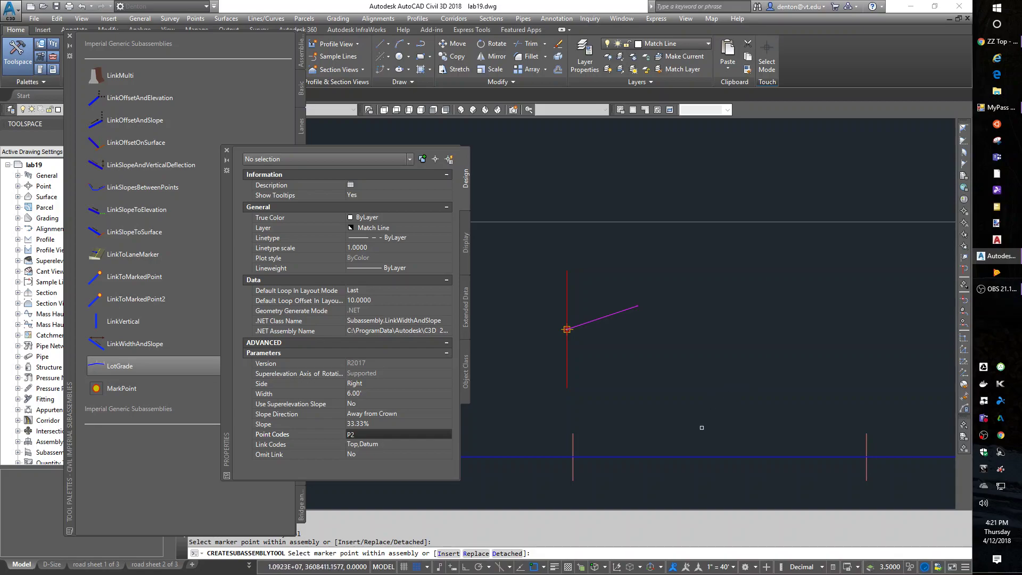
pyautogui.click(375, 423)
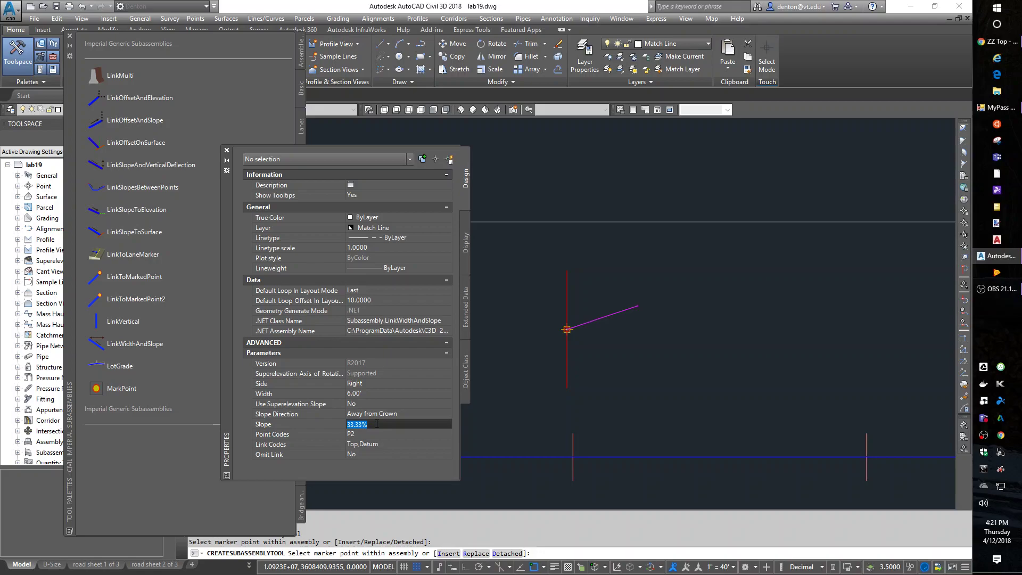
pyautogui.write('0')
pyautogui.click(371, 395)
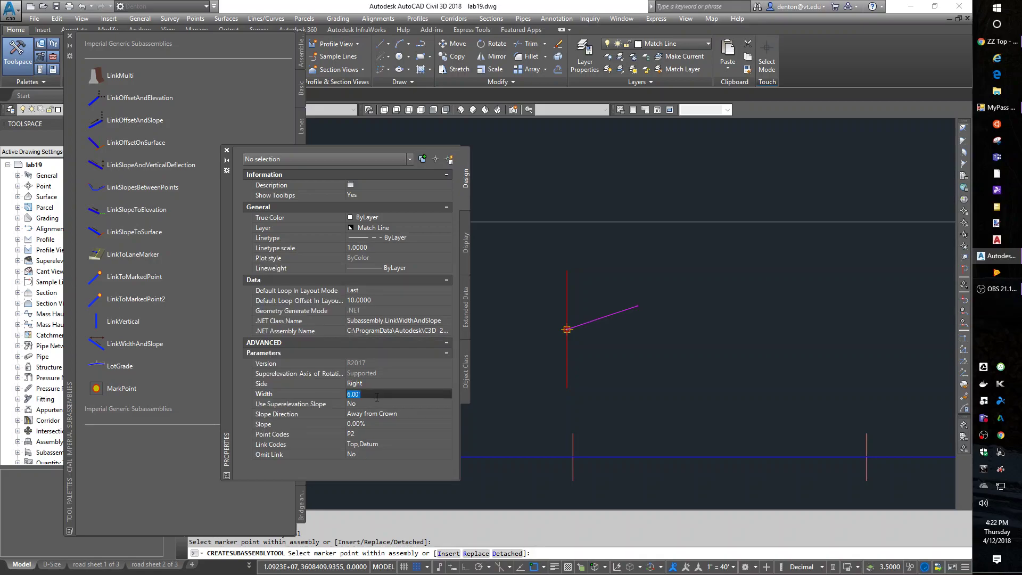
pyautogui.write('1.5')
pyautogui.press('Tab')
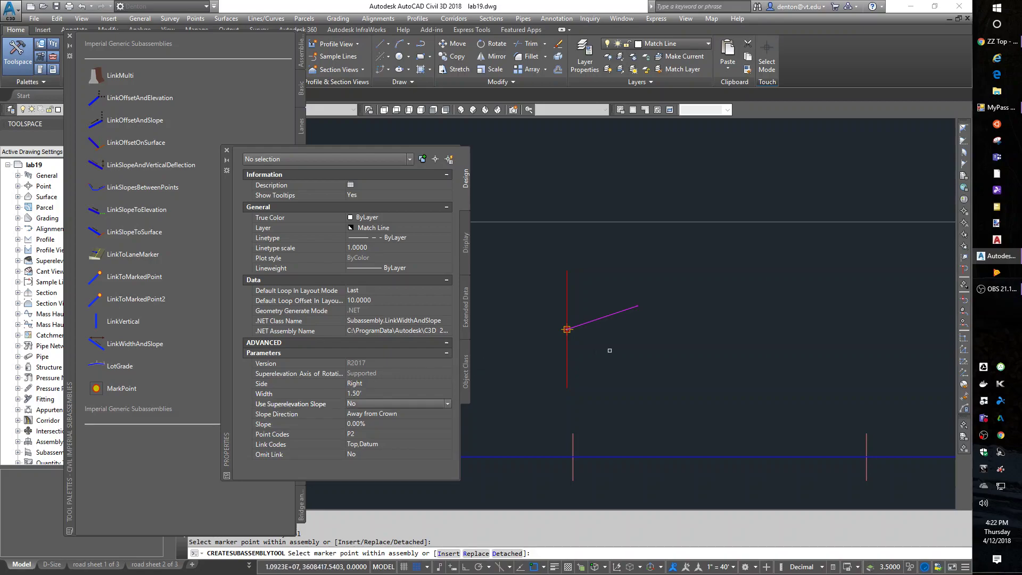
pyautogui.scroll(5, 641, 307)
pyautogui.moveTo(555, 308); pyautogui.dragTo(574, 276, button='middle')
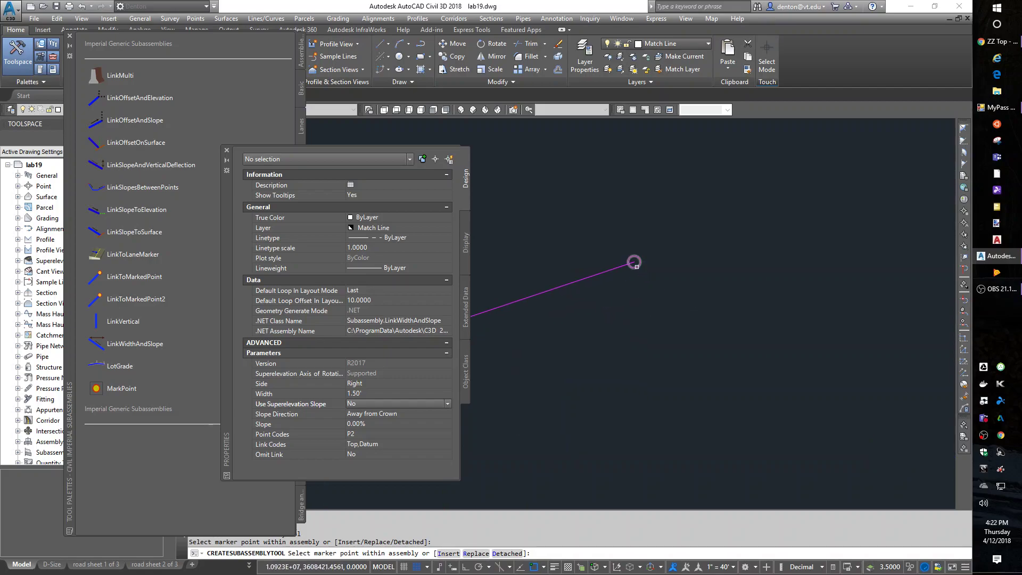
pyautogui.click(636, 264)
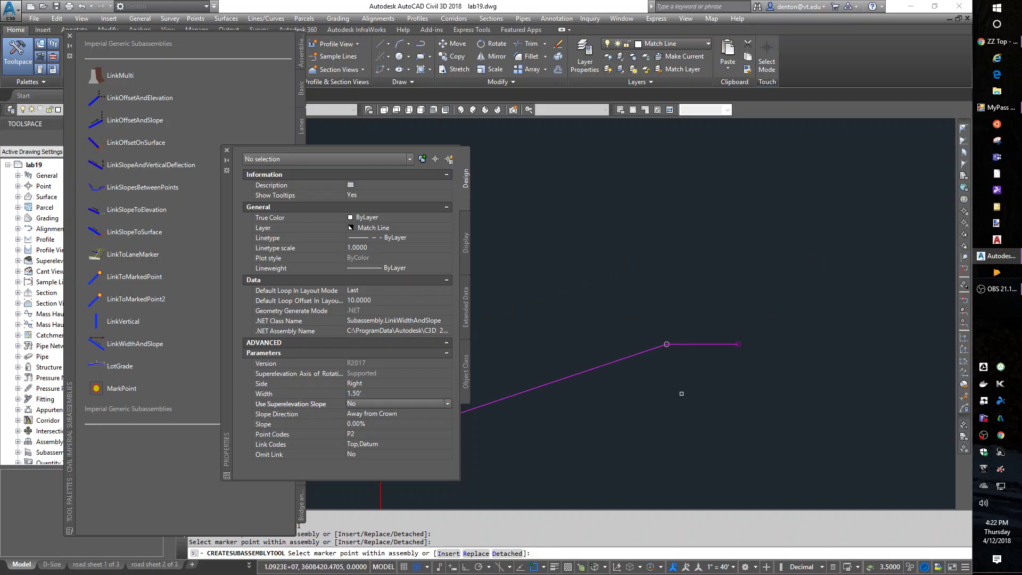
# Attach a left-side LinkWidthAndSlope with 6' width and 3:1 slope to the ditch assembly's baseline marker.
pyautogui.scroll(-5, 677, 408)
pyautogui.moveTo(664, 431)
pyautogui.mouseDown(button='middle')
pyautogui.moveTo(815, 392)
pyautogui.moveTo(771, 392)
pyautogui.mouseUp(button='middle')
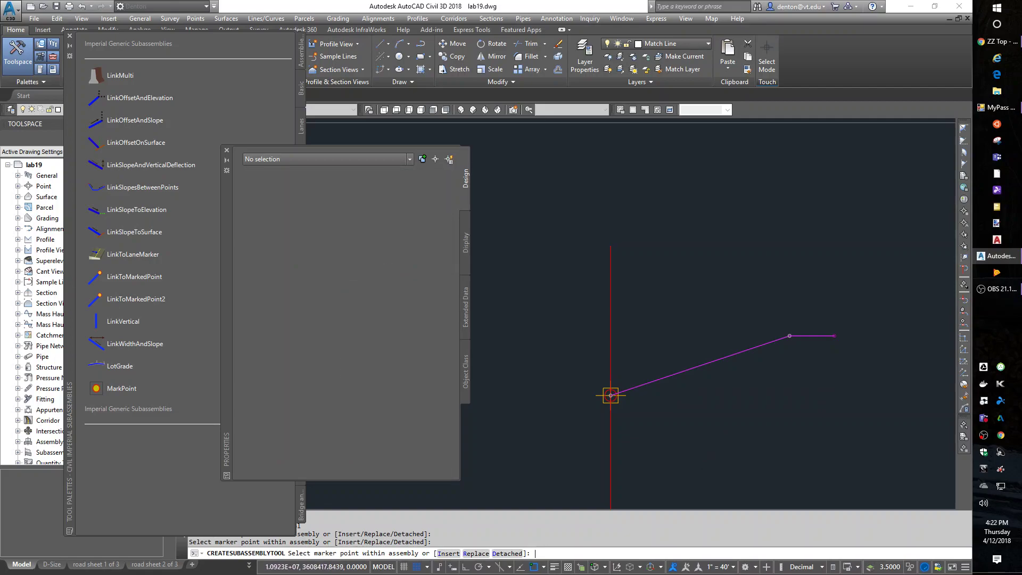
pyautogui.click(611, 395)
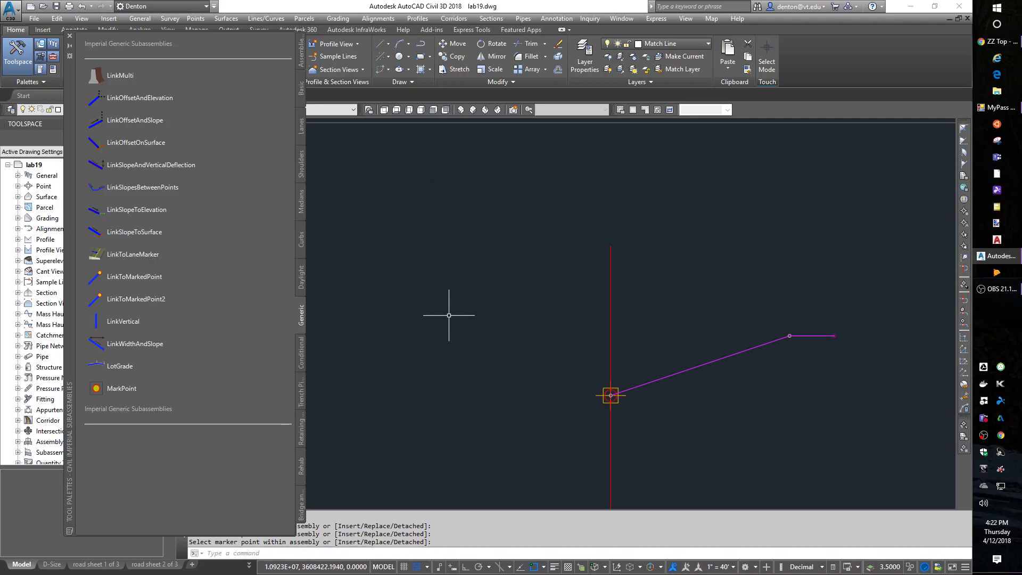
pyautogui.click(137, 345)
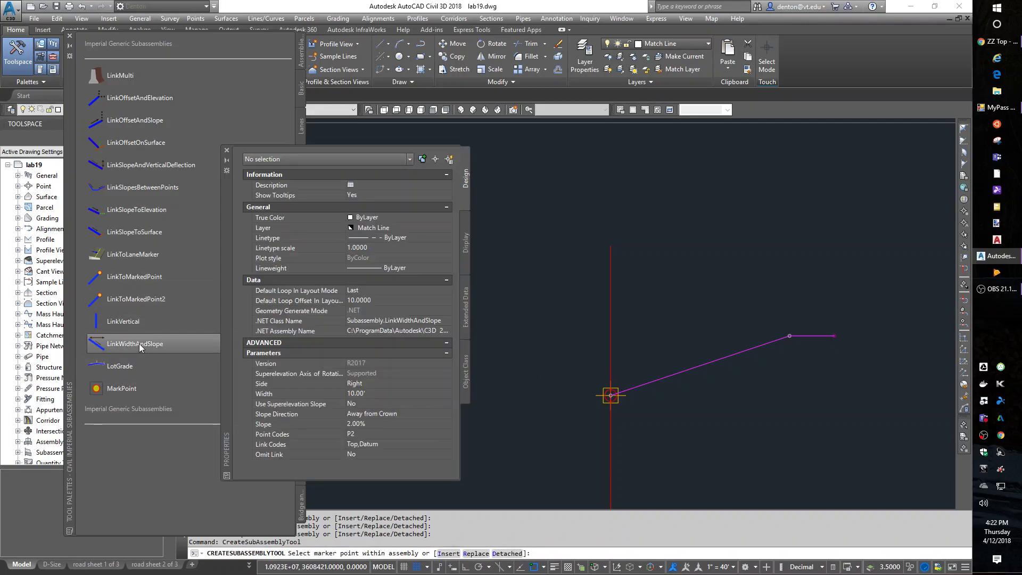
pyautogui.click(354, 385)
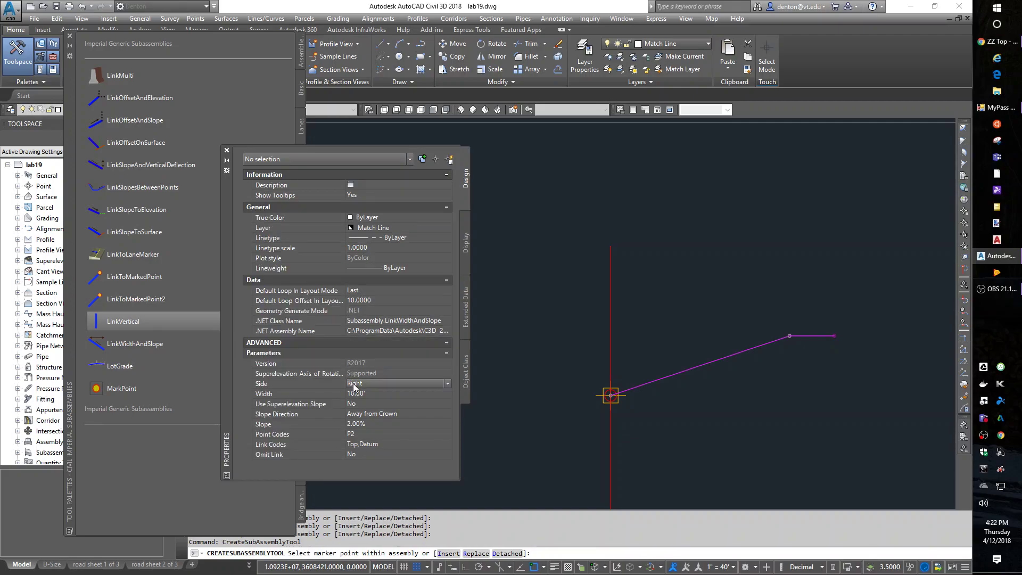
pyautogui.click(354, 385)
pyautogui.click(363, 404)
pyautogui.click(375, 390)
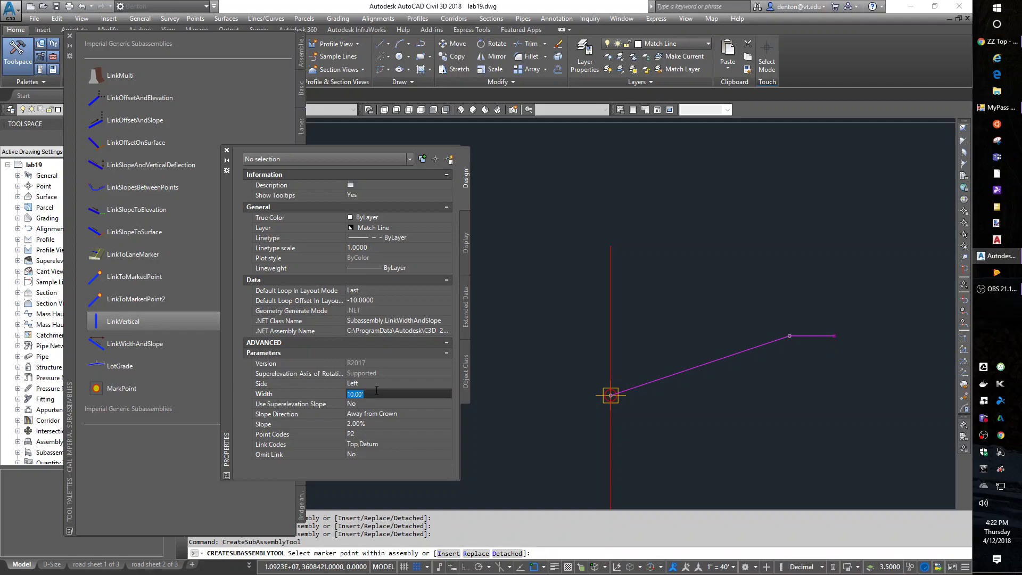
pyautogui.write('6')
pyautogui.click(362, 426)
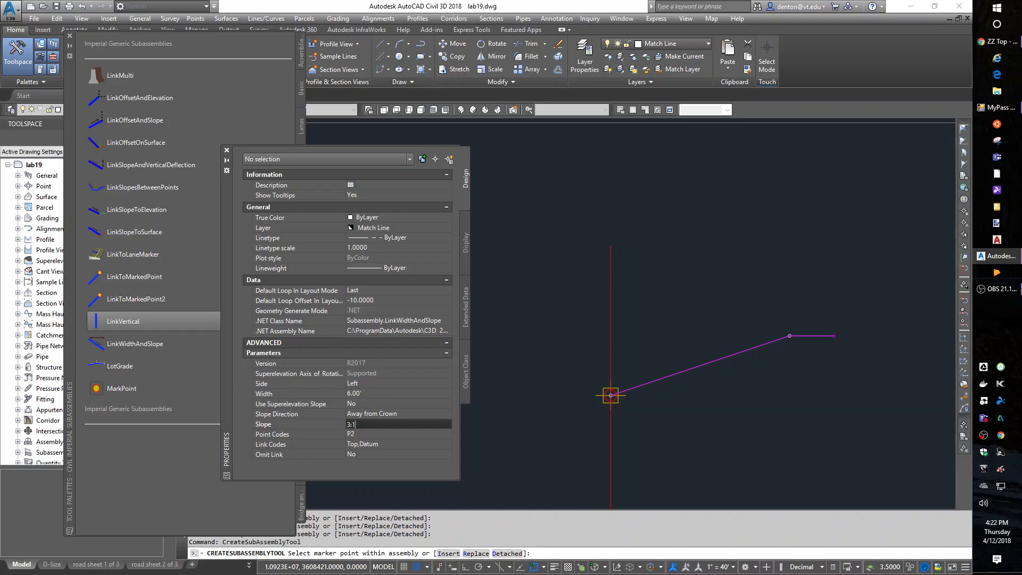
pyautogui.write('3:1')
pyautogui.press('Return')
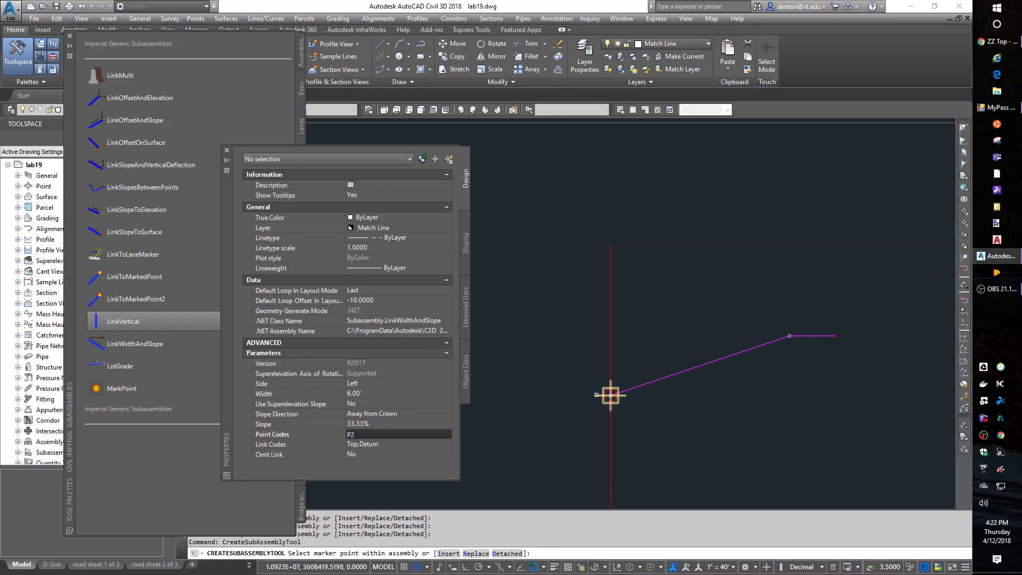
pyautogui.click(611, 395)
# Attach a flat LinkWidthAndSlope, 1.5' wide at 0% slope, to the outer end of the left ditch slope, then end placement.
pyautogui.moveTo(515, 433); pyautogui.dragTo(645, 422, button='middle')
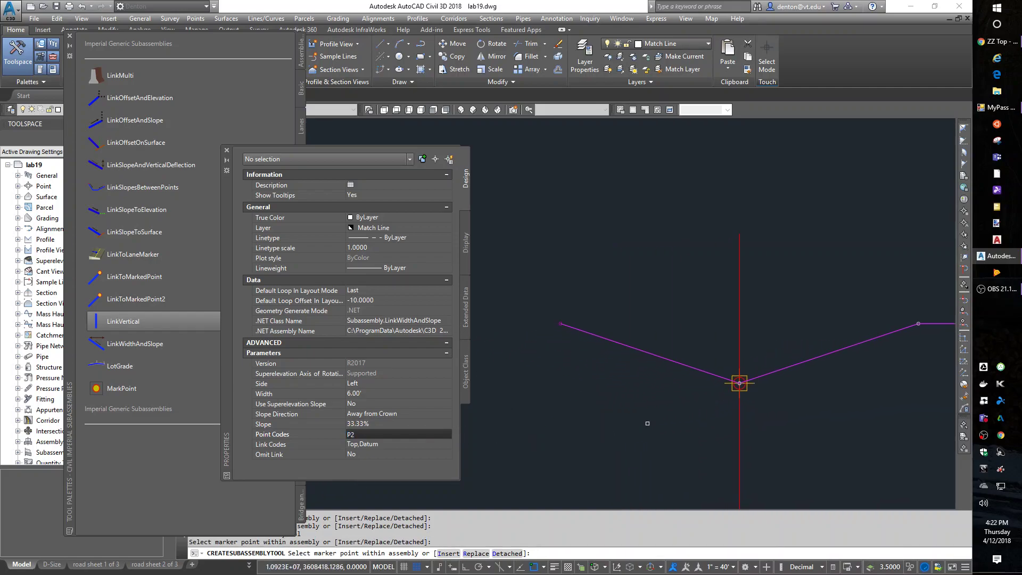
pyautogui.click(382, 393)
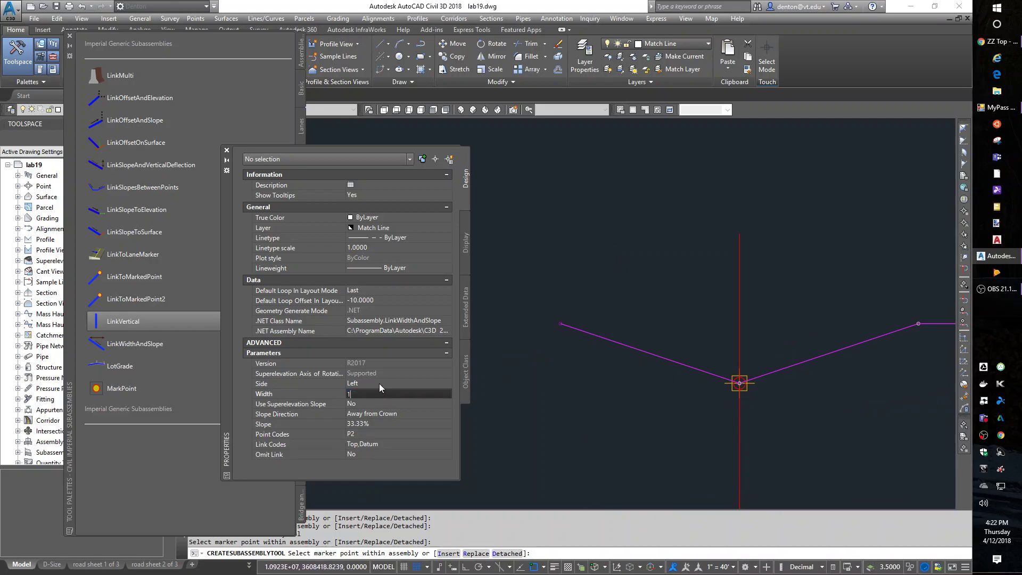
pyautogui.click(369, 424)
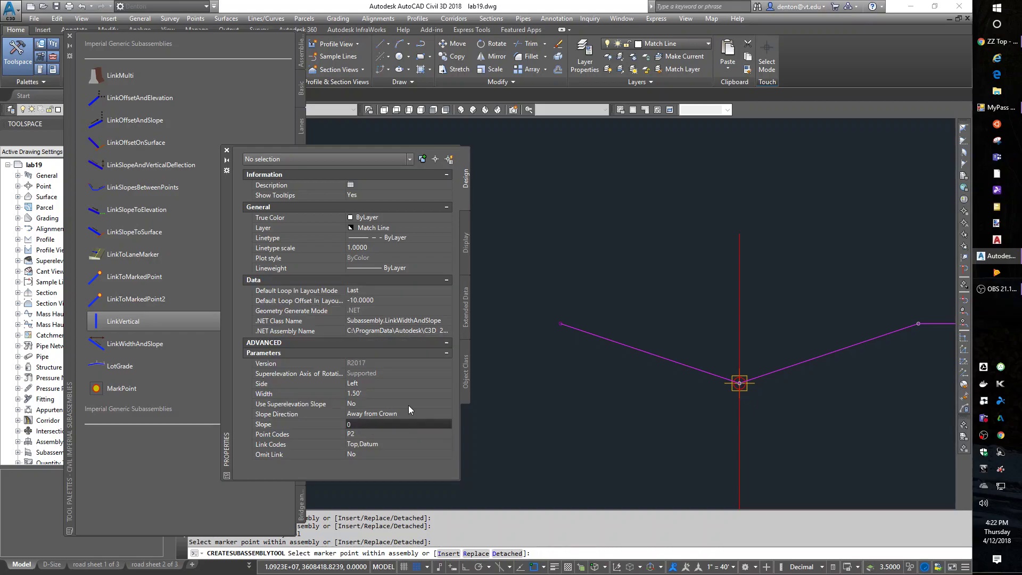
pyautogui.write('0')
pyautogui.press('Return')
pyautogui.click(559, 324)
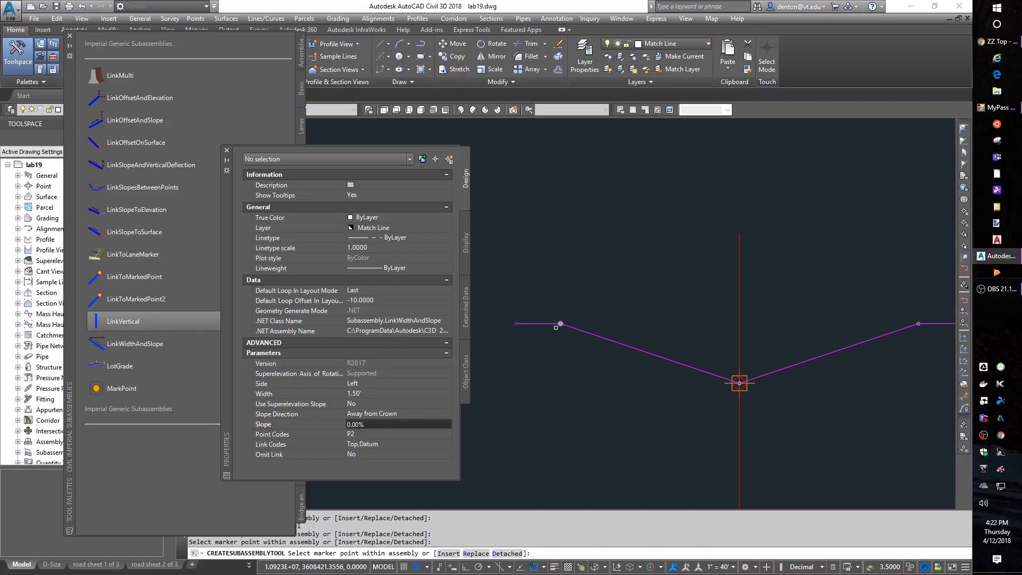
pyautogui.scroll(-3, 544, 355)
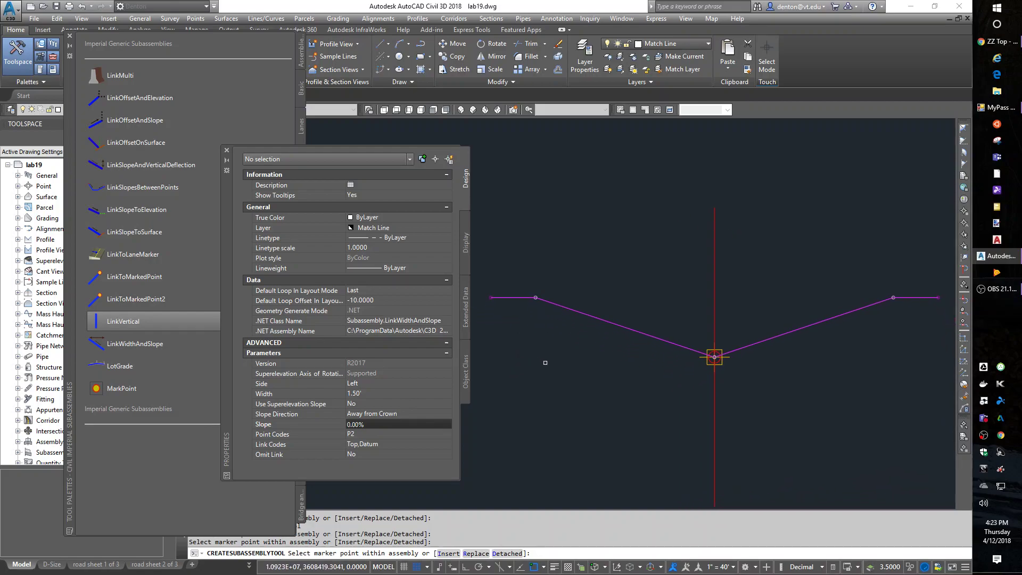
pyautogui.moveTo(559, 395); pyautogui.dragTo(607, 403, button='middle')
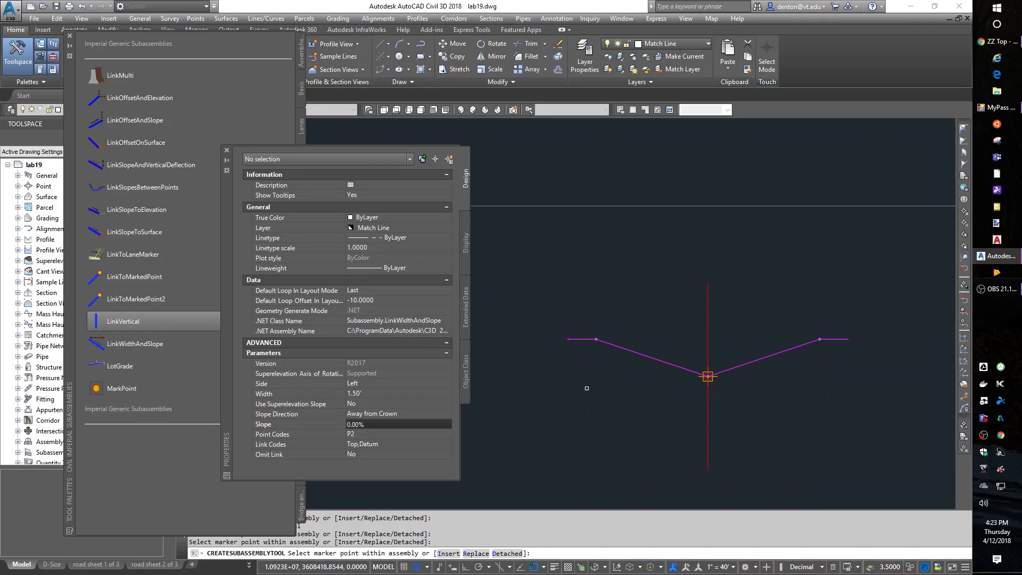
pyautogui.press('Escape')
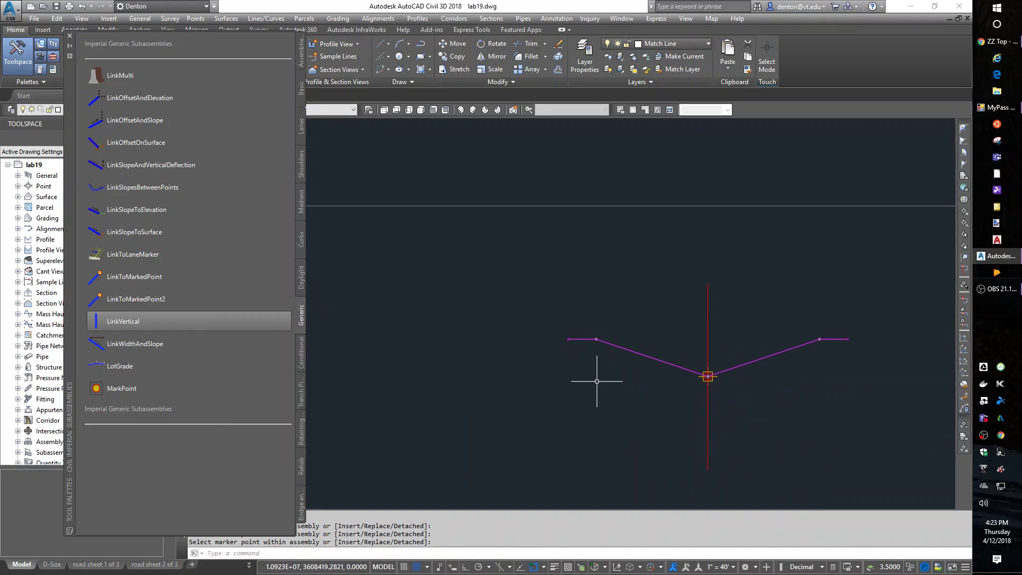
# Attach a LinkSlopeToSurface with a 33.33% slope to the outer end of the right flat link.
pyautogui.click(120, 233)
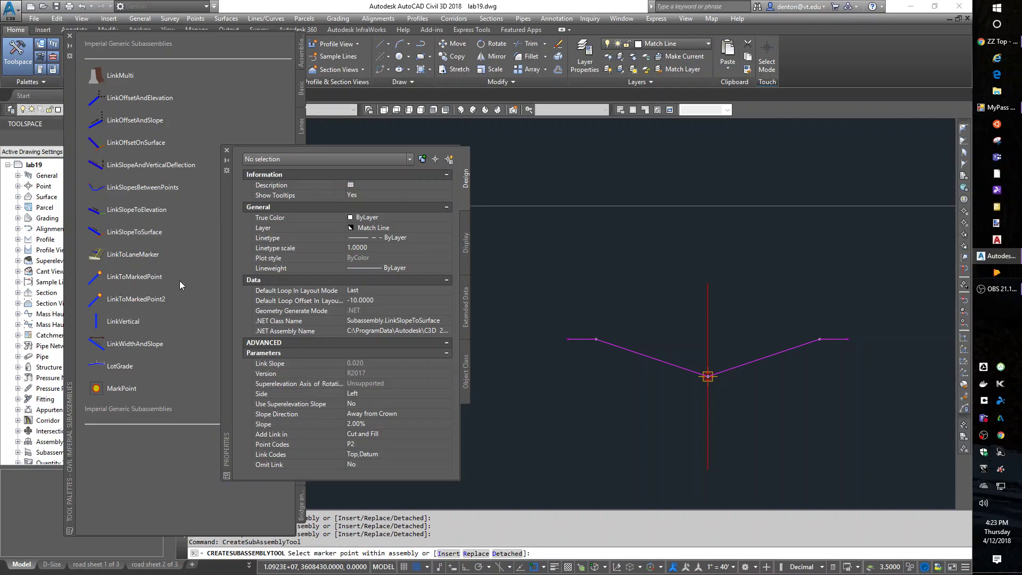
pyautogui.click(373, 425)
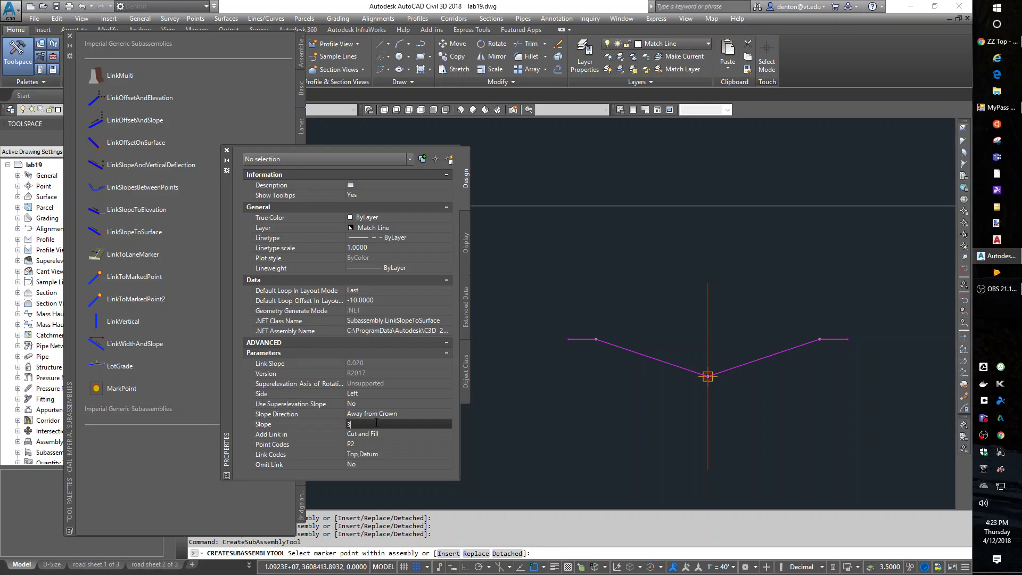
pyautogui.press('BackSpace')
pyautogui.press('Return')
pyautogui.scroll(4, 855, 341)
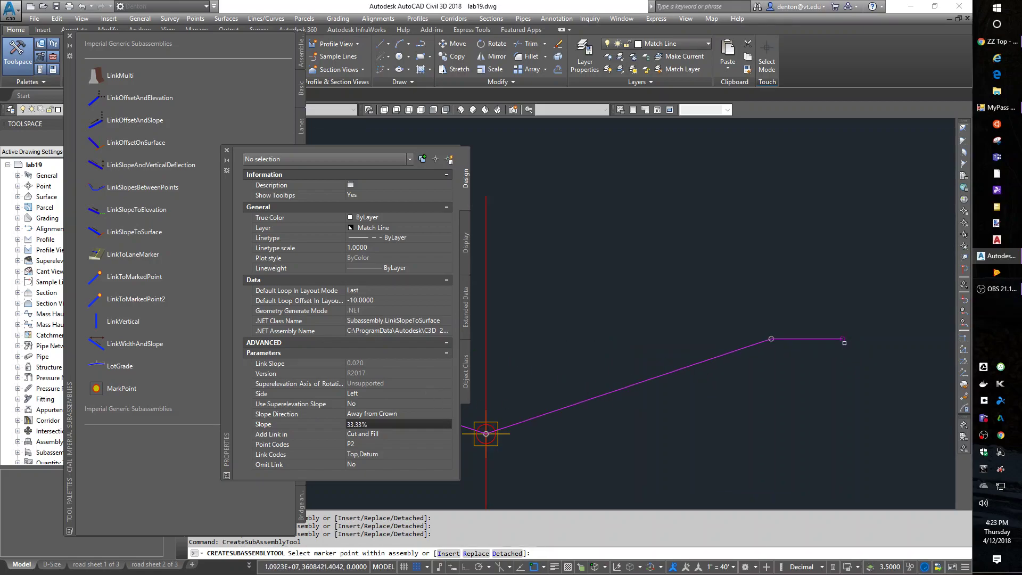
pyautogui.scroll(-8, 744, 401)
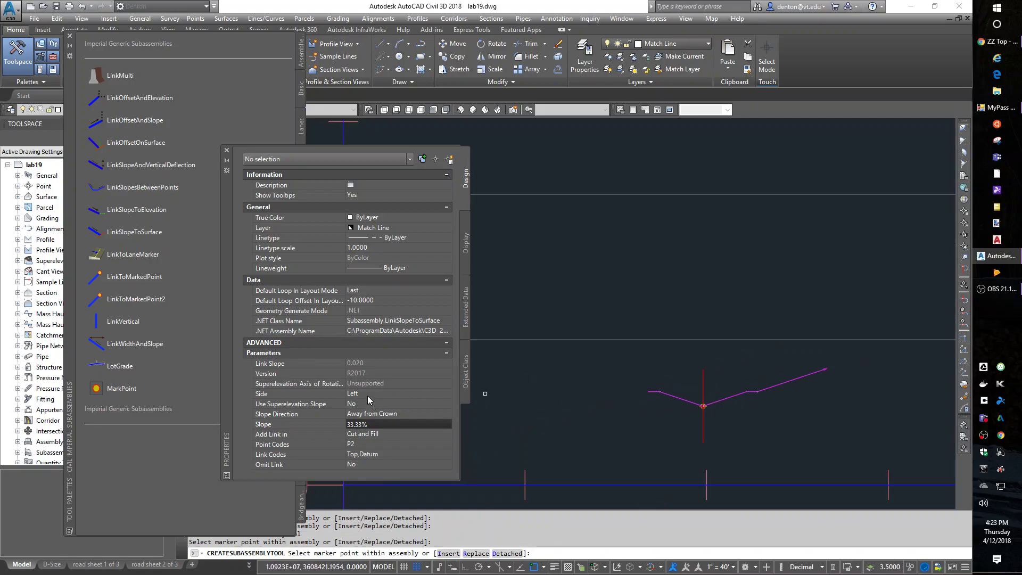
# Attach the same LinkSlopeToSurface subassembly to the outer end of the left flat link and end placement.
pyautogui.scroll(5, 650, 401)
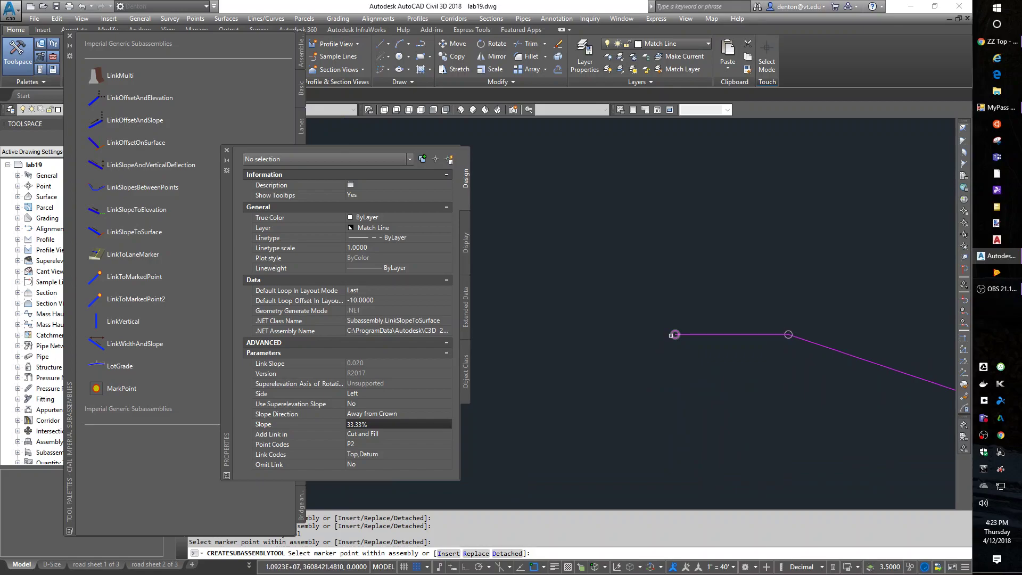
pyautogui.click(673, 335)
pyautogui.scroll(-5, 655, 413)
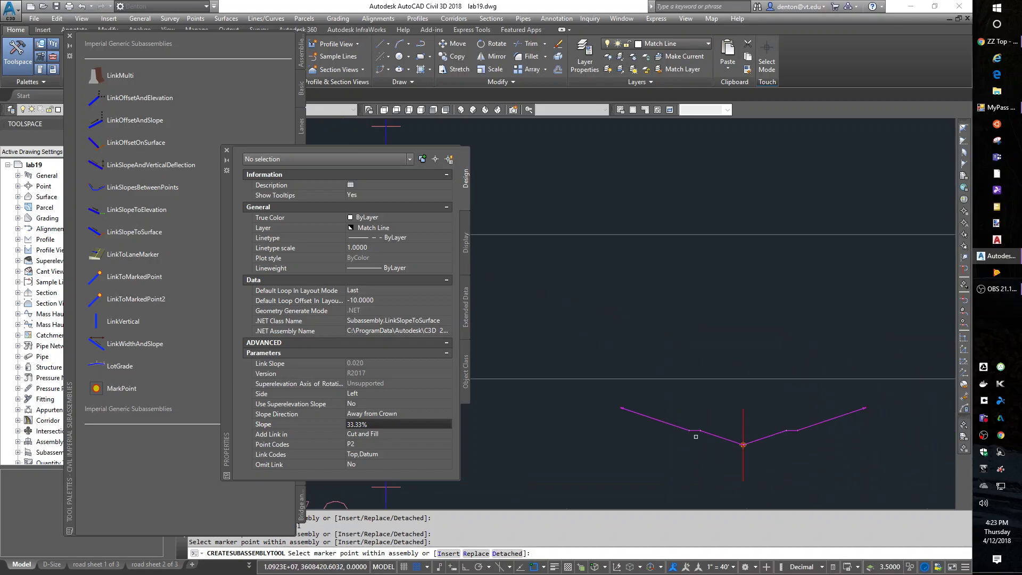
pyautogui.moveTo(709, 385); pyautogui.dragTo(686, 383, button='middle')
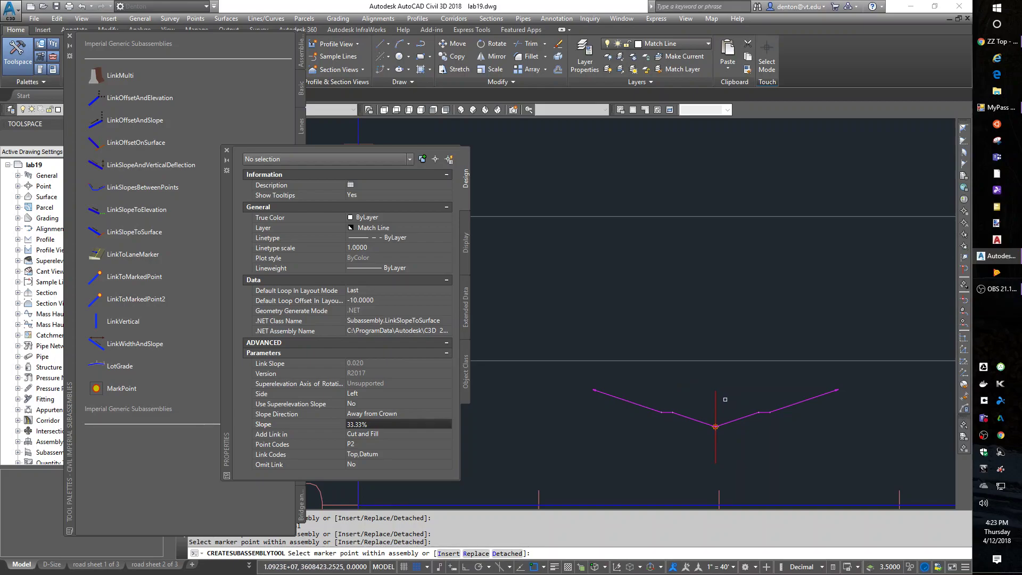
pyautogui.press('Escape')
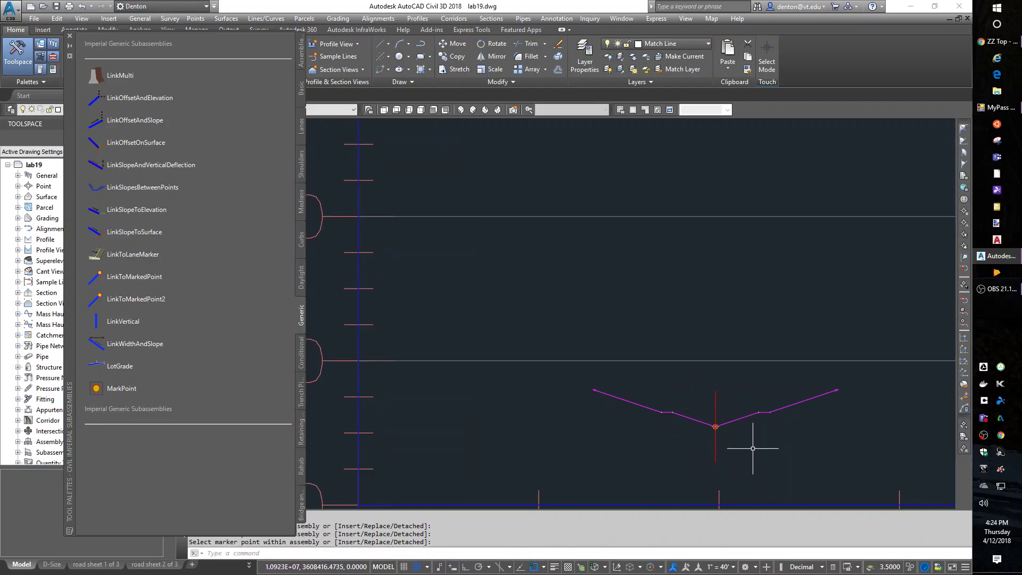
pyautogui.moveTo(778, 429); pyautogui.dragTo(700, 421, button='middle')
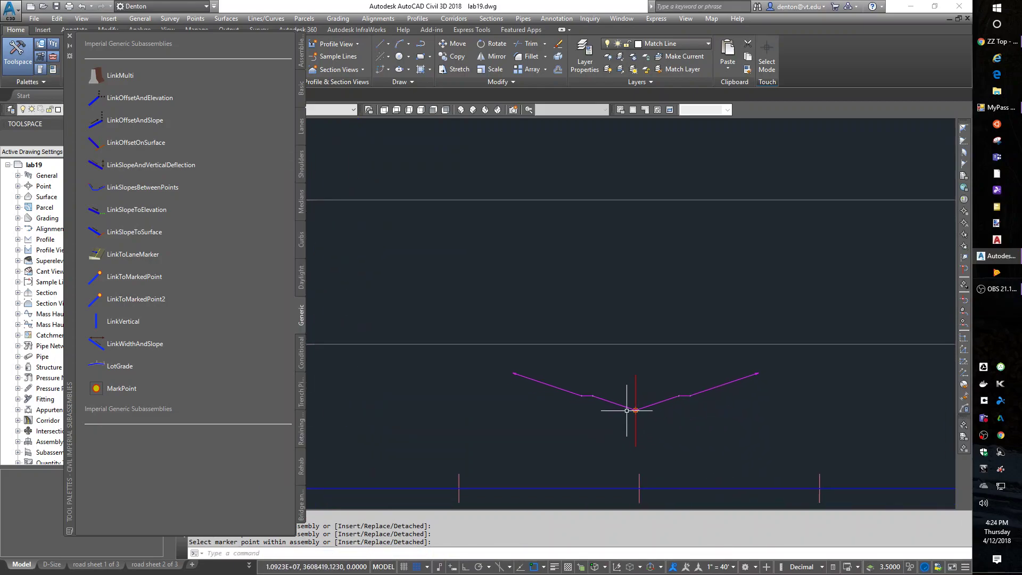
pyautogui.scroll(6, 626, 411)
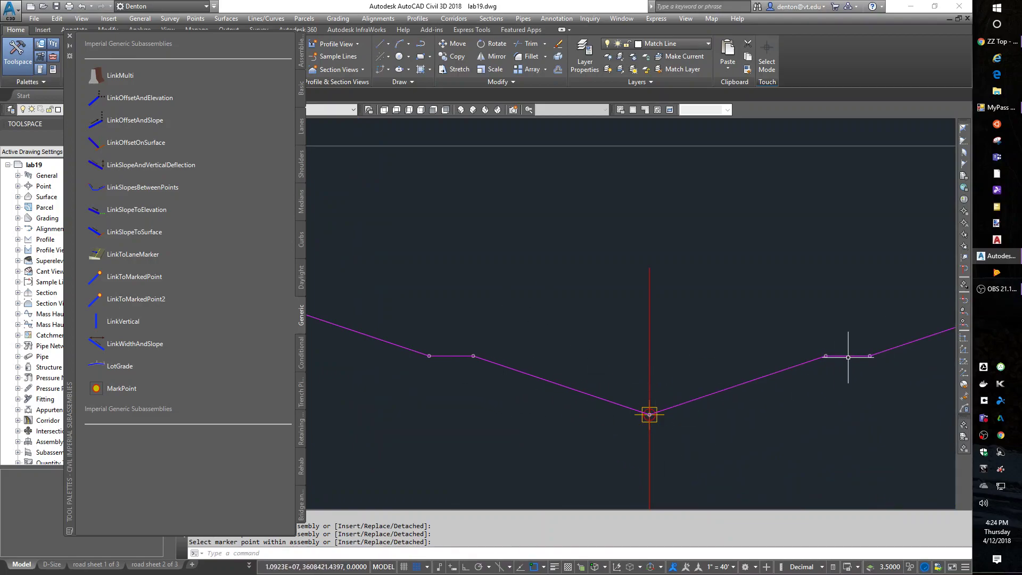
pyautogui.scroll(-6, 698, 370)
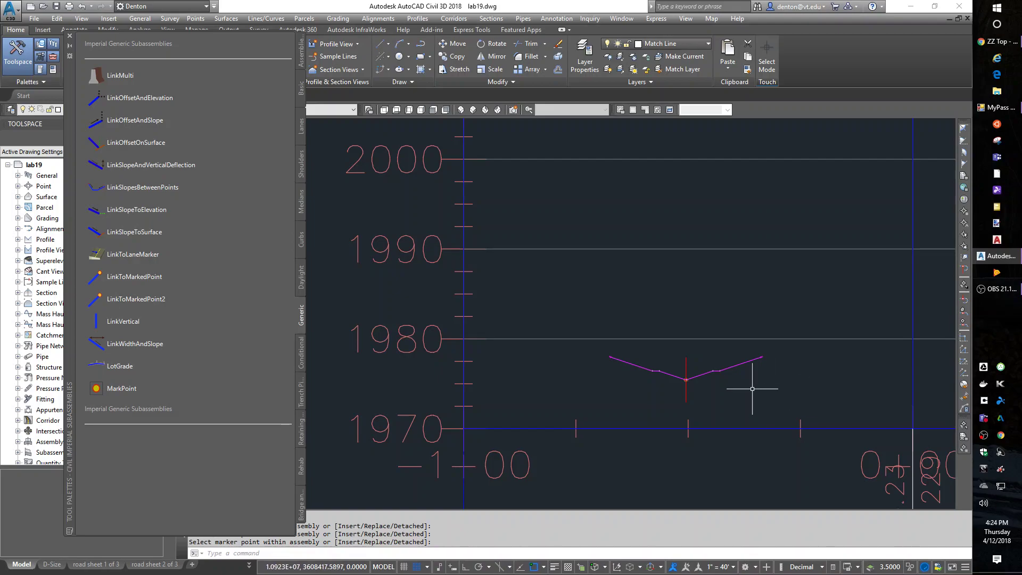
pyautogui.scroll(-1, 599, 372)
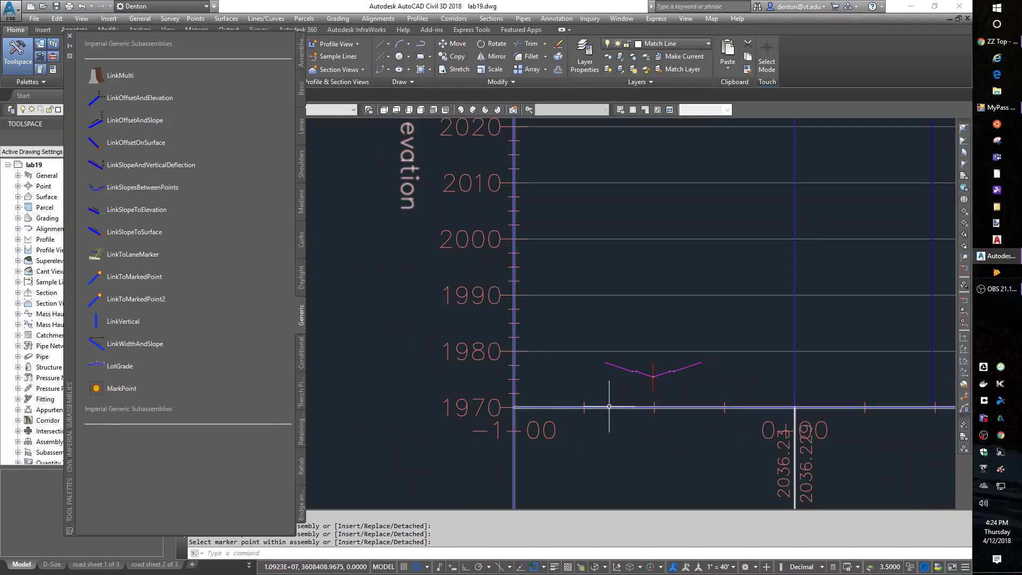
pyautogui.scroll(8, 659, 384)
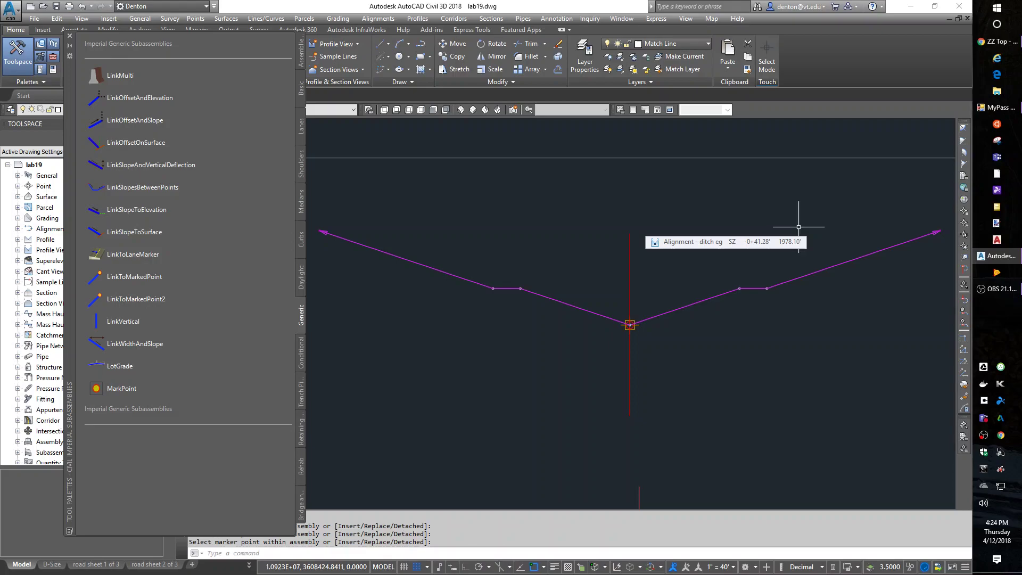
pyautogui.scroll(-6, 479, 399)
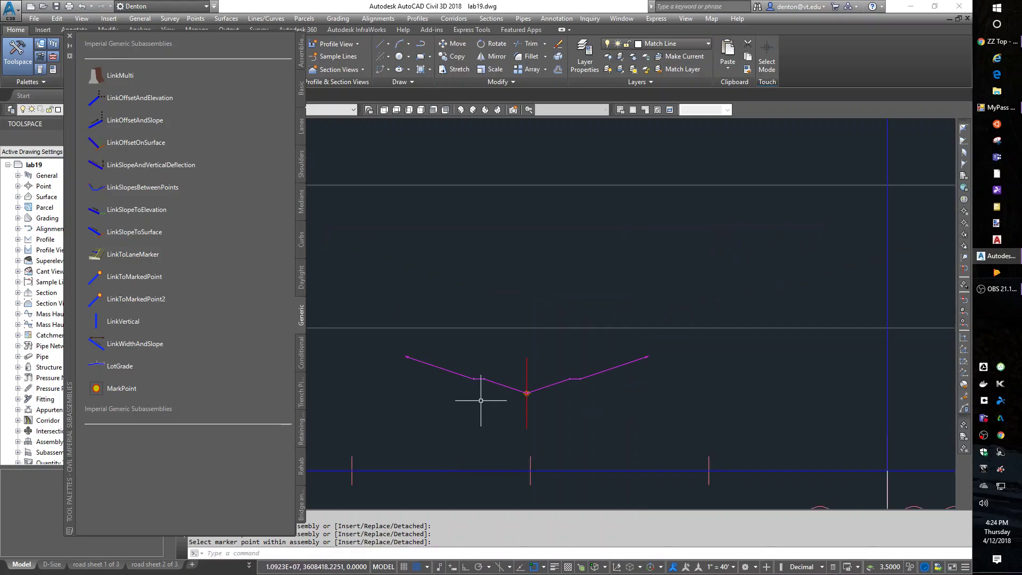
# Create an assembly named "Assembly - road narrow" with its baseline in the road profile view, between elevations 2000 and 2010 near station -0+50.
pyautogui.scroll(-5, 543, 383)
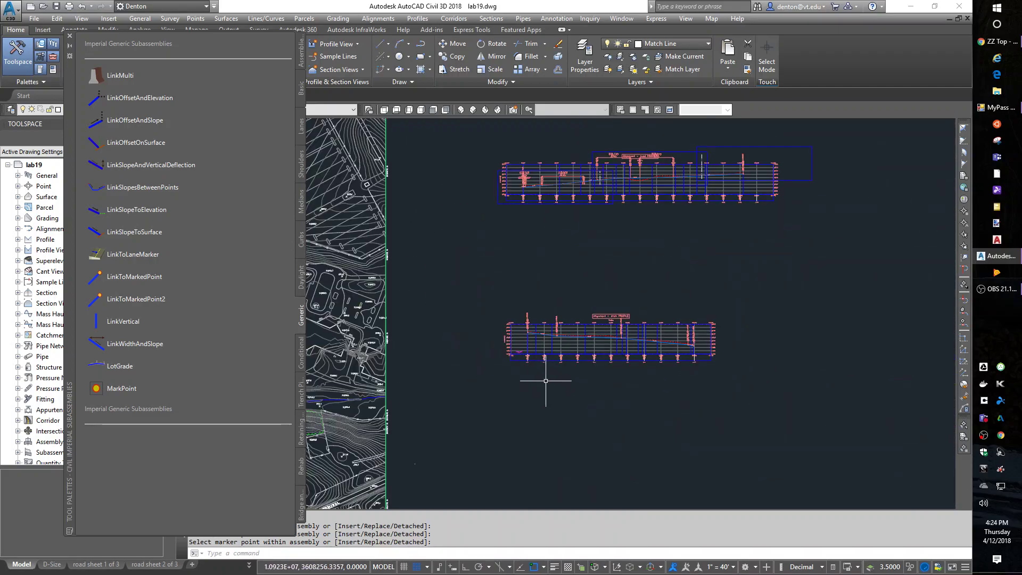
pyautogui.moveTo(518, 158); pyautogui.dragTo(529, 197, button='middle')
pyautogui.scroll(1, 554, 222)
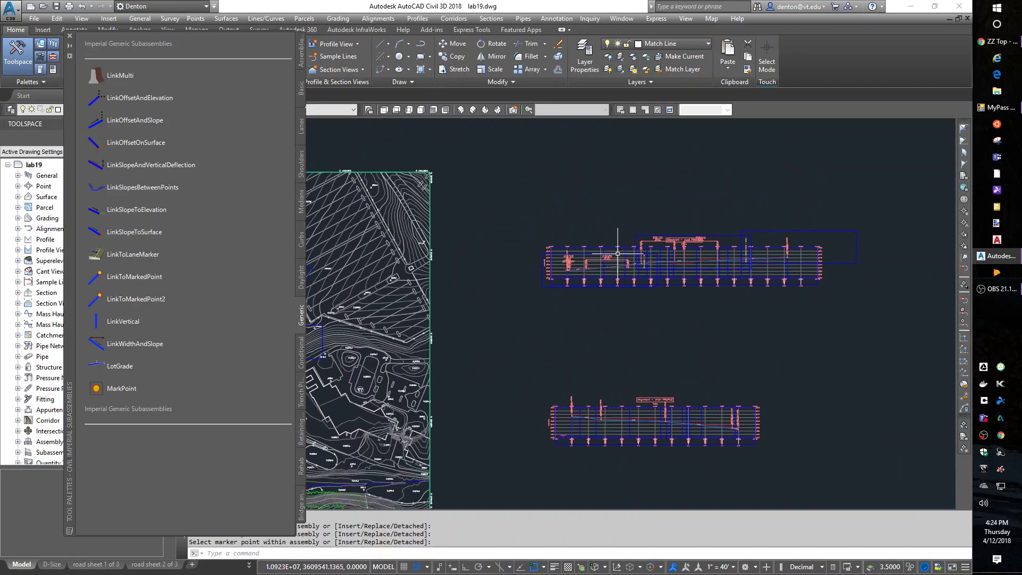
pyautogui.scroll(1, 559, 267)
pyautogui.scroll(8, 564, 272)
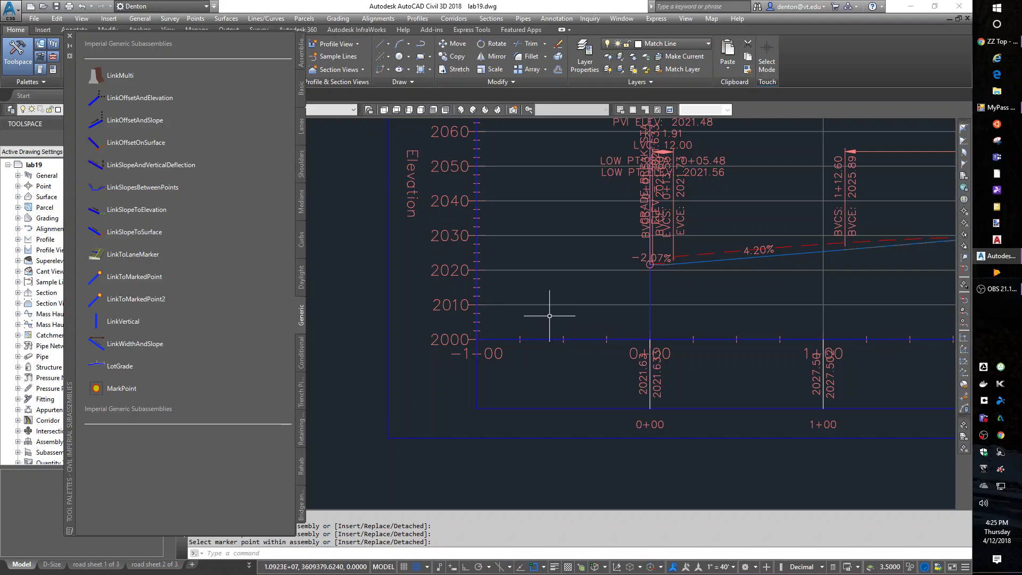
pyautogui.scroll(4, 583, 301)
pyautogui.scroll(-2, 533, 319)
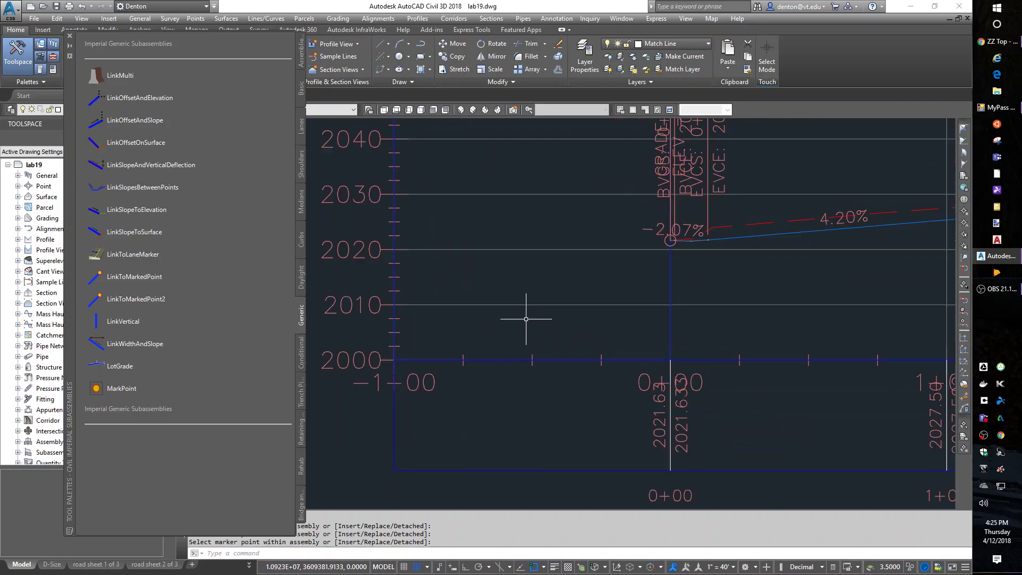
pyautogui.scroll(-2, 526, 319)
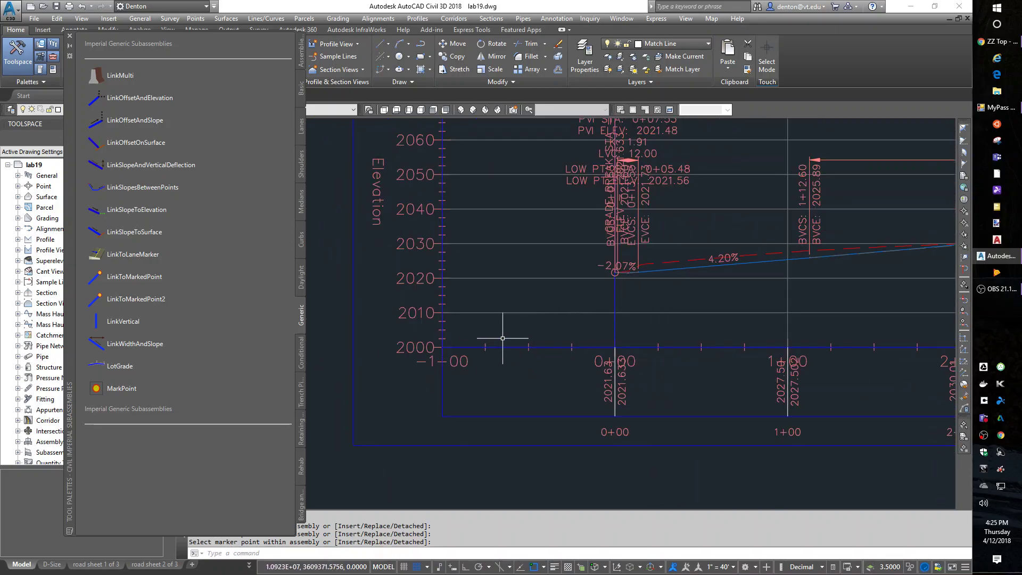
pyautogui.scroll(5, 511, 330)
pyautogui.moveTo(544, 309); pyautogui.dragTo(575, 300, button='middle')
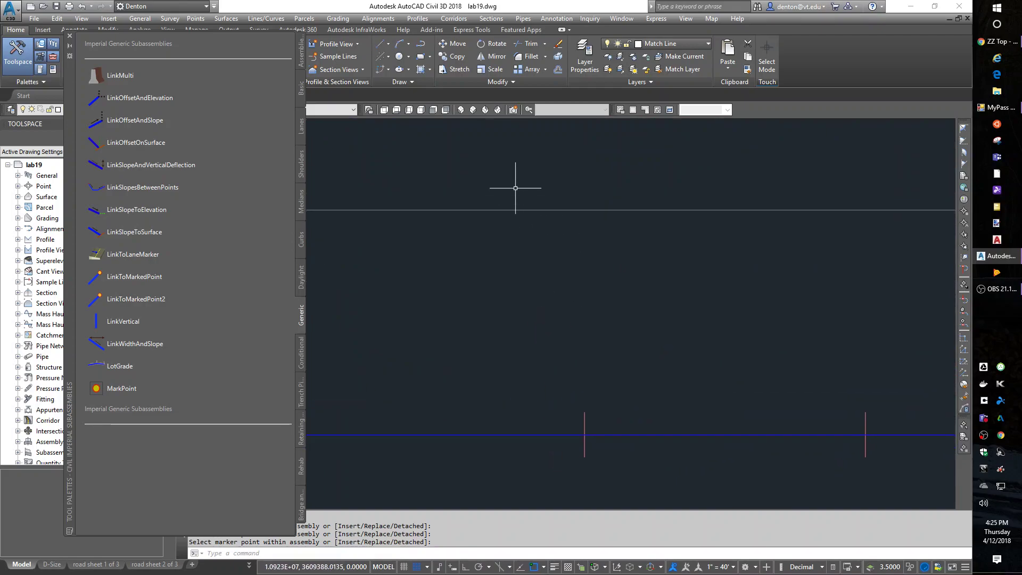
pyautogui.click(70, 38)
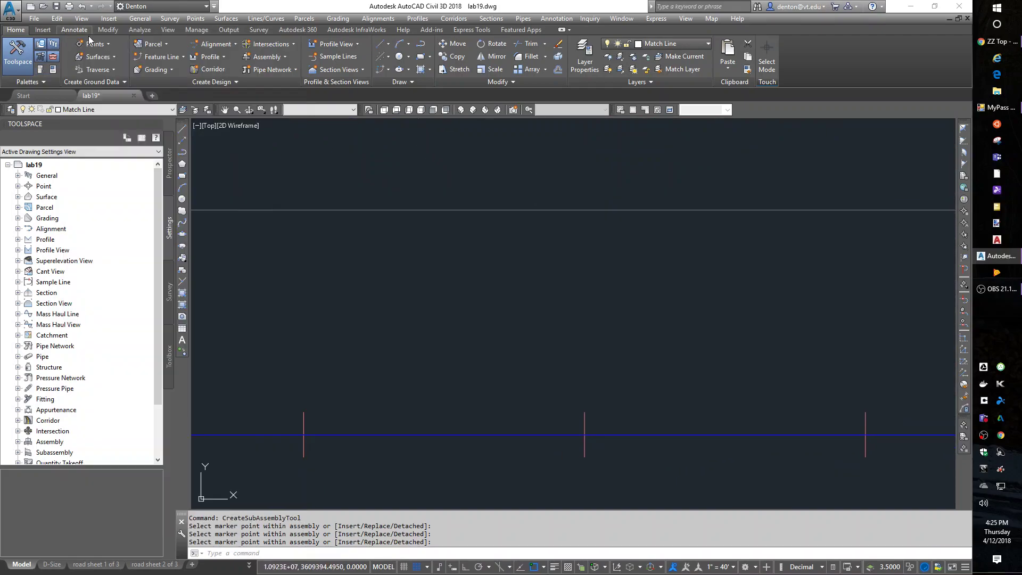
pyautogui.click(286, 57)
pyautogui.click(253, 73)
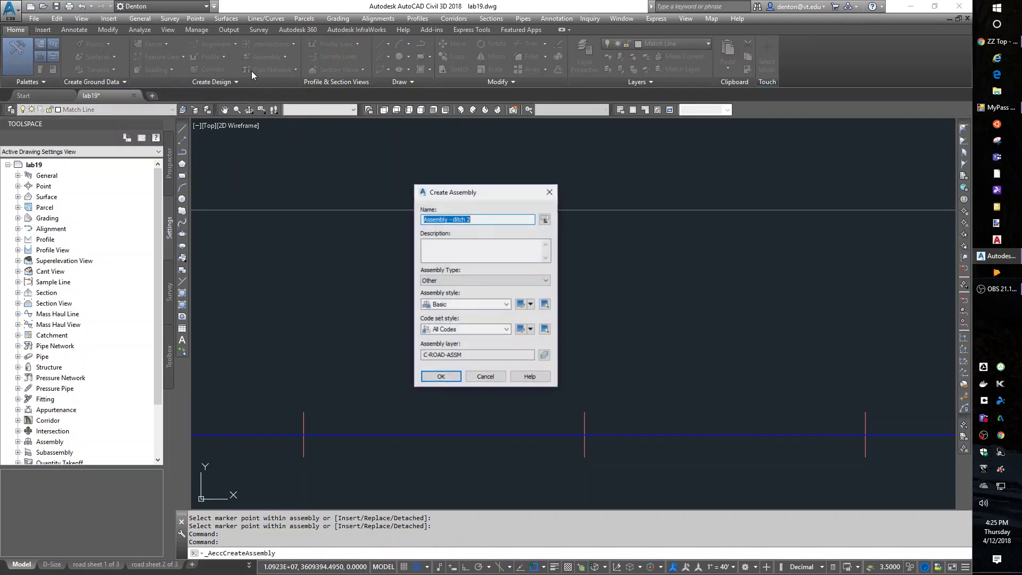
pyautogui.click(452, 221)
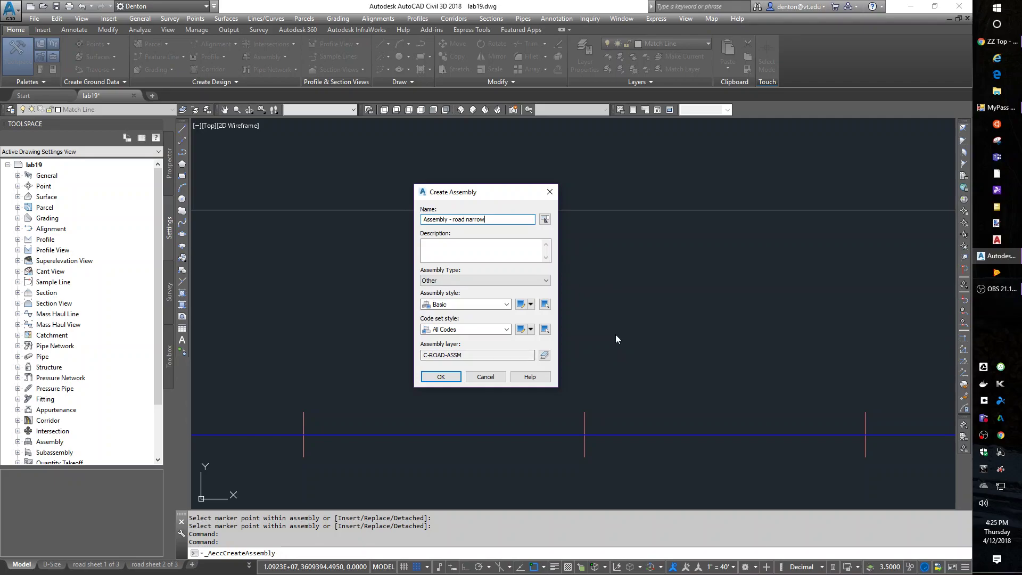
pyautogui.click(441, 377)
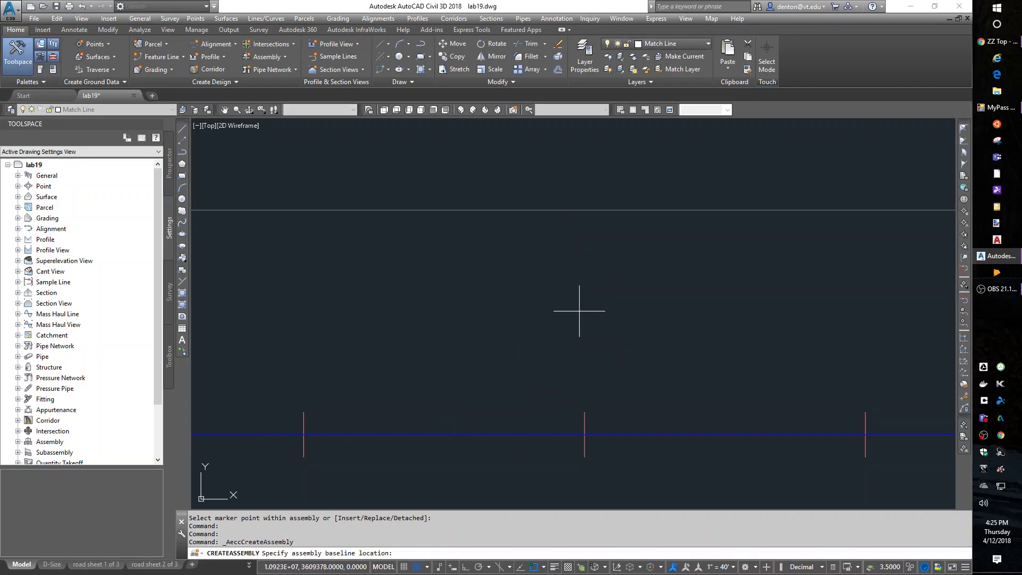
pyautogui.click(580, 311)
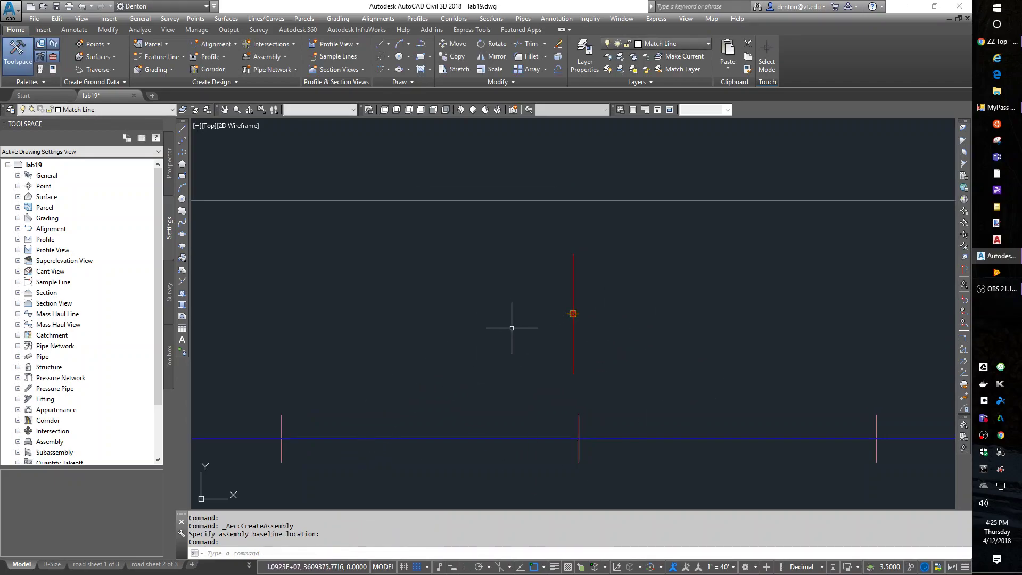
# Attach a left-side LinkWidthAndSlope with 6' width and -2.00% slope to the narrow road assembly's baseline marker.
pyautogui.hotkey('ctrl', '3')
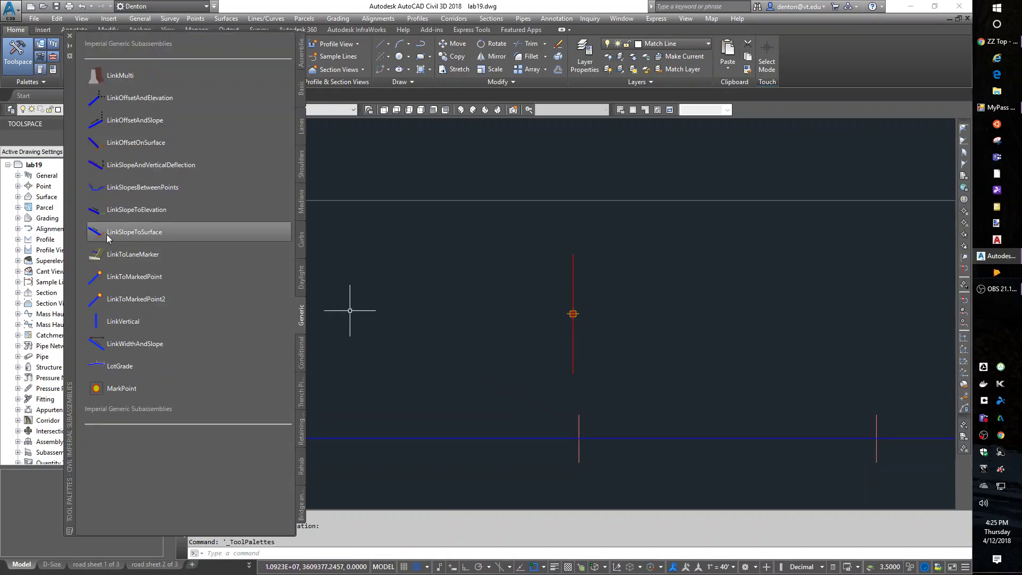
pyautogui.click(138, 344)
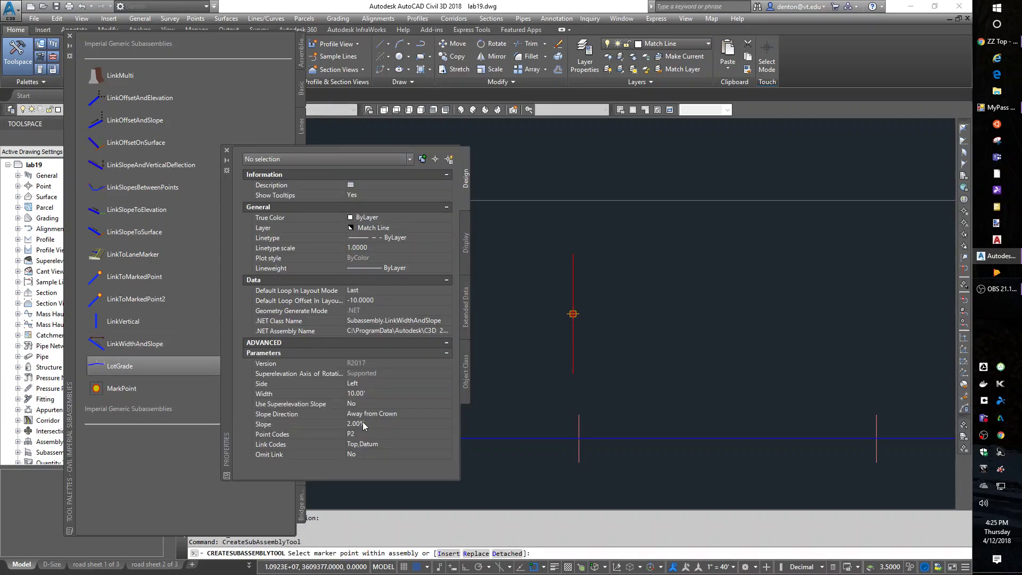
pyautogui.click(381, 394)
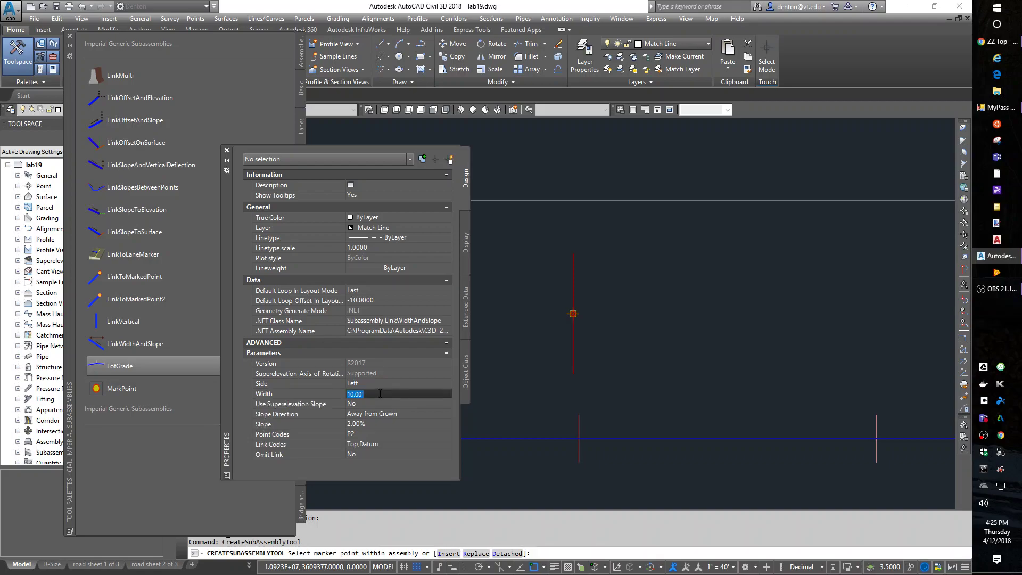
pyautogui.write('6')
pyautogui.click(390, 425)
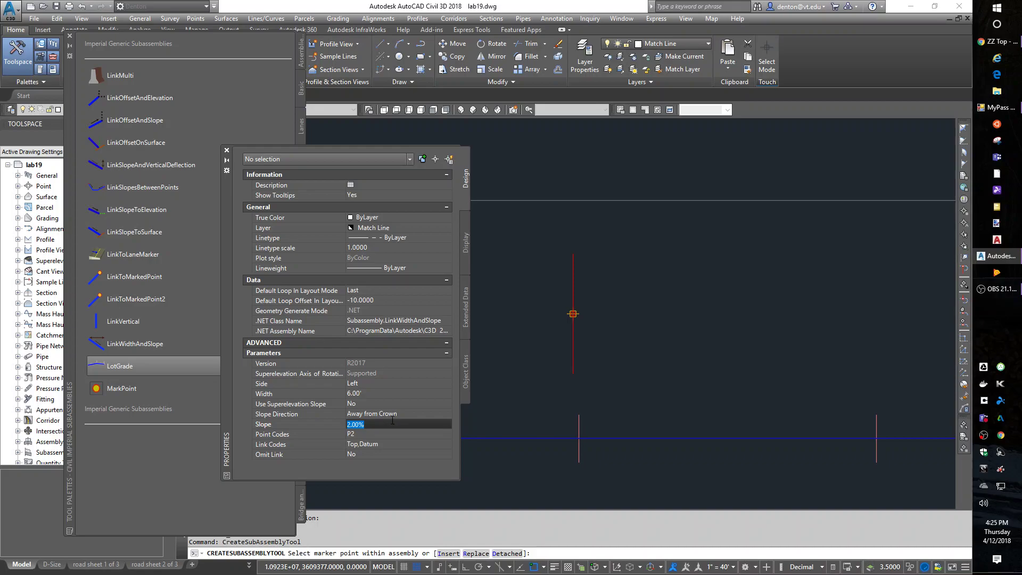
pyautogui.write('-')
pyautogui.write('2.00%')
pyautogui.press('Tab')
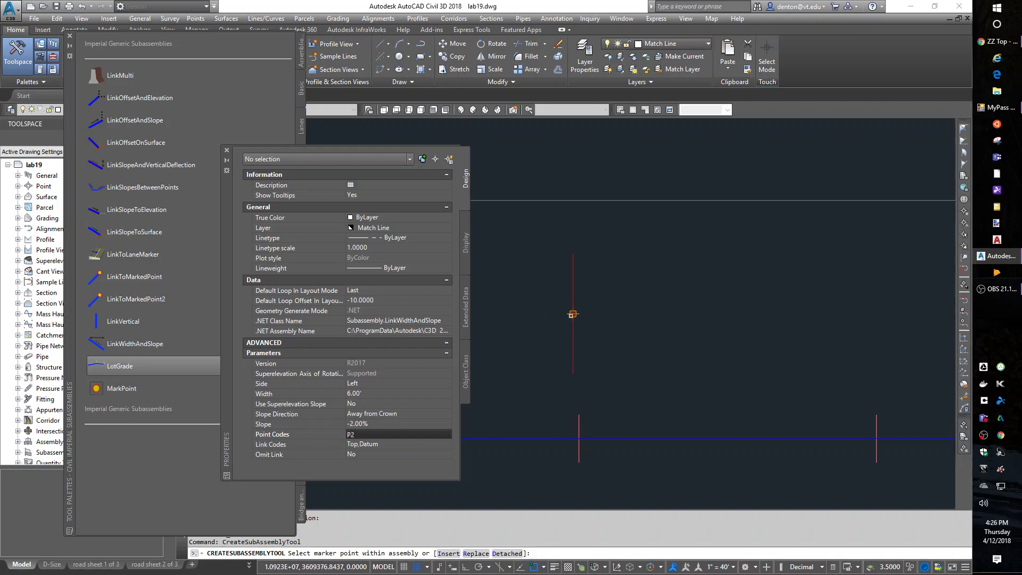
pyautogui.click(569, 315)
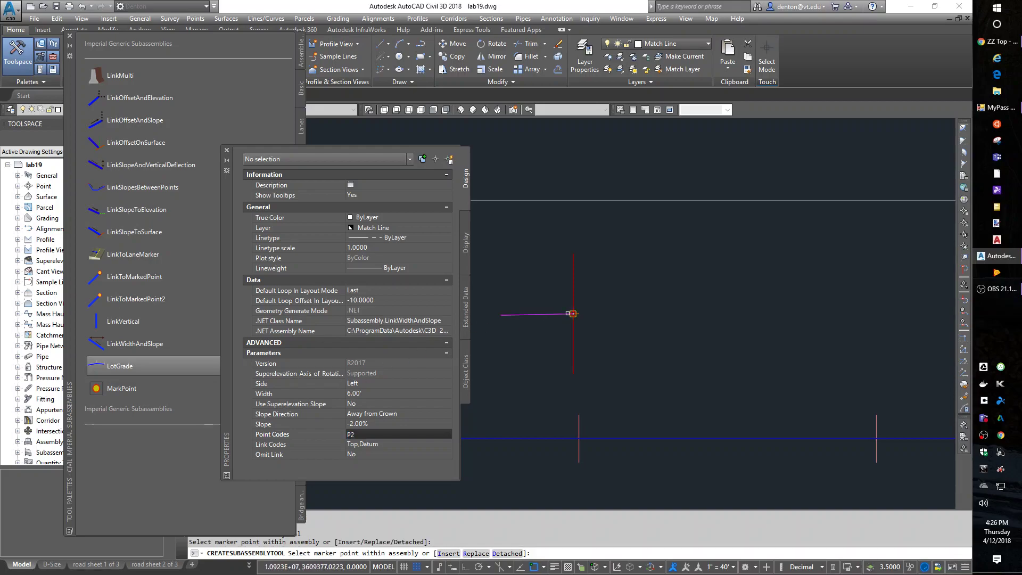
# Attach a matching right-side LinkWidthAndSlope, 6' wide at -2.00% slope, to the road baseline marker and end placement.
pyautogui.click(372, 384)
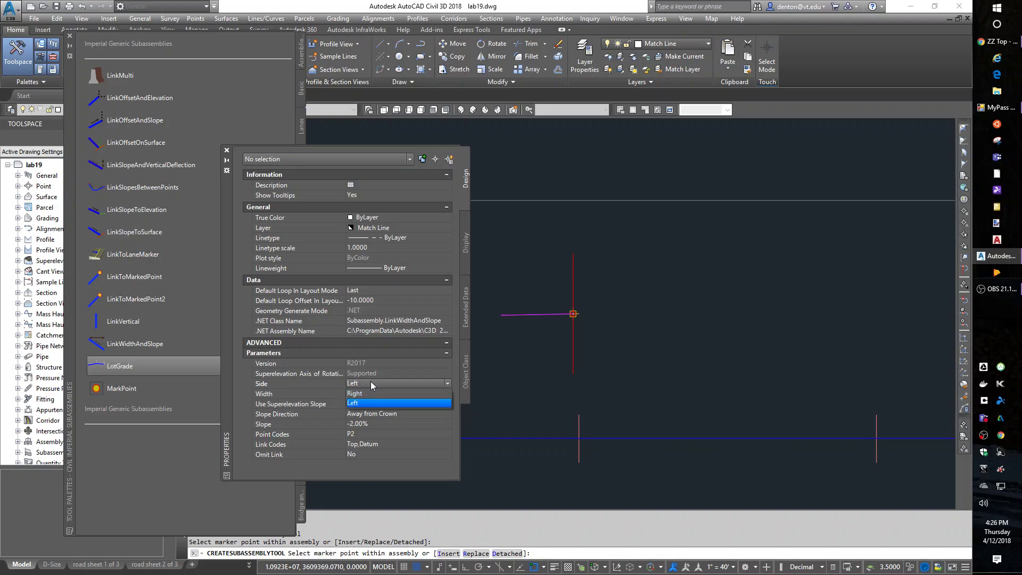
pyautogui.click(383, 403)
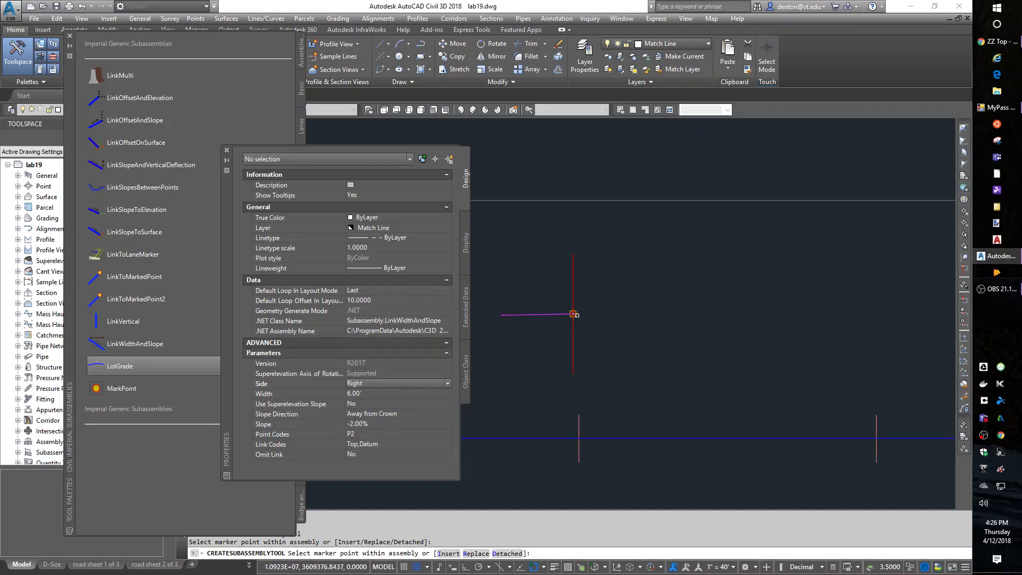
pyautogui.click(573, 314)
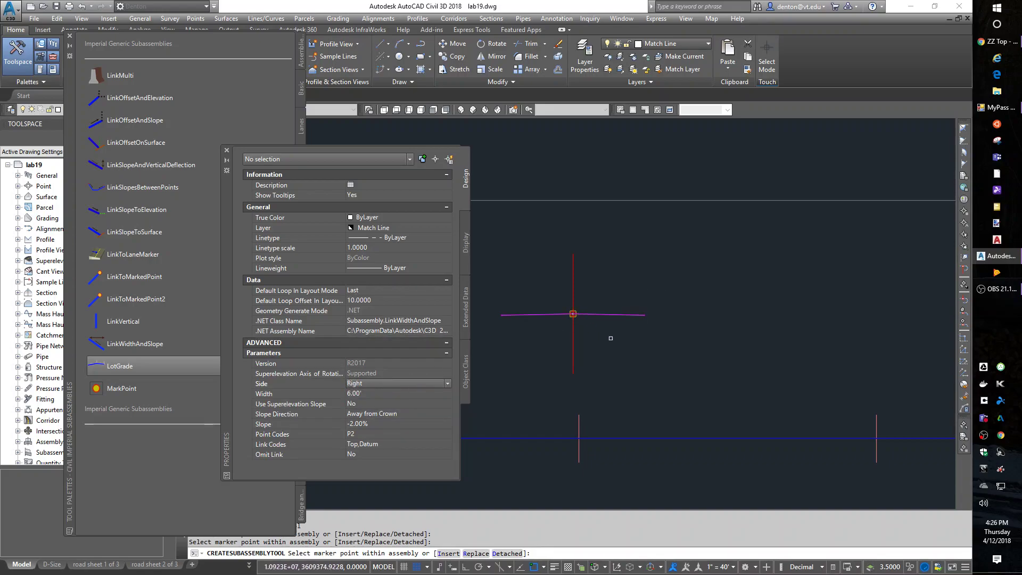
pyautogui.moveTo(629, 364); pyautogui.dragTo(722, 350, button='middle')
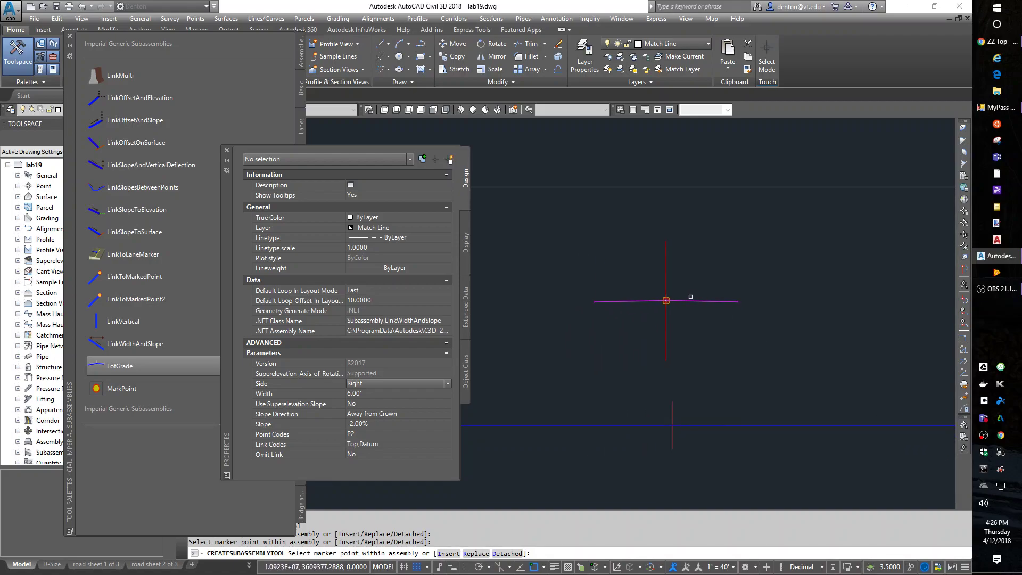
pyautogui.scroll(2, 692, 302)
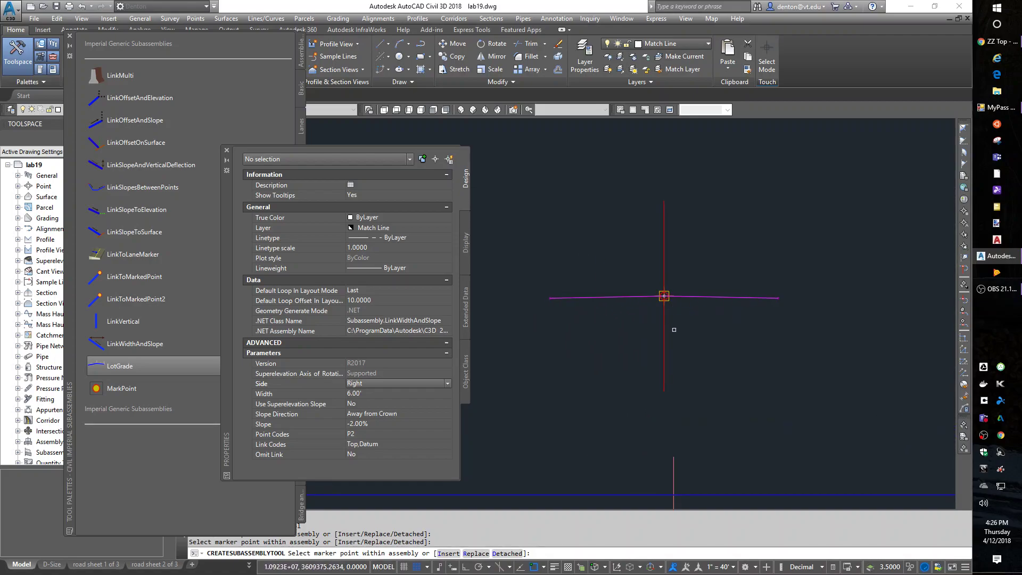
pyautogui.scroll(2, 705, 347)
pyautogui.moveTo(705, 347)
pyautogui.mouseDown(button='middle')
pyautogui.moveTo(824, 340)
pyautogui.moveTo(797, 341)
pyautogui.mouseUp(button='middle')
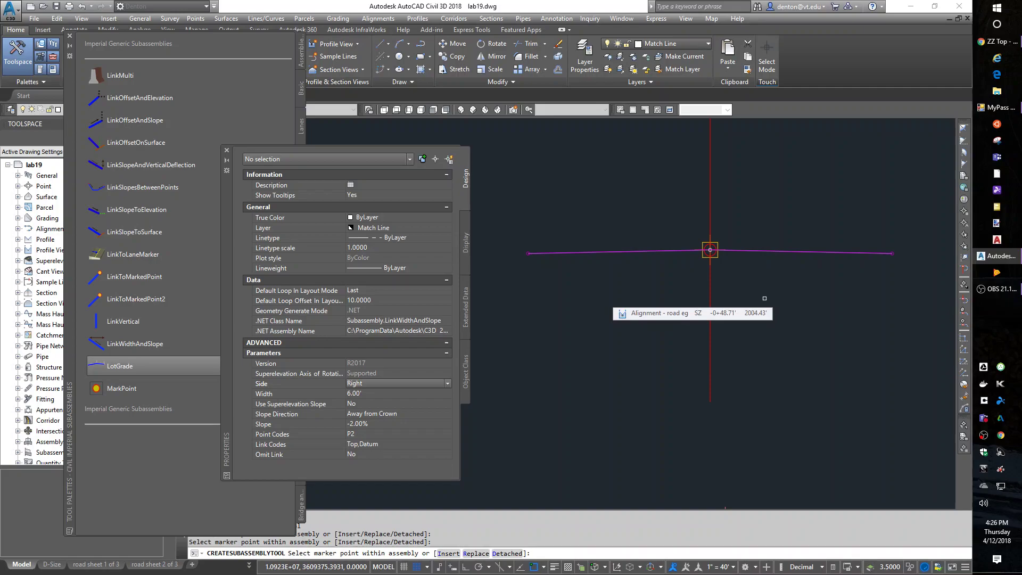
pyautogui.moveTo(853, 309); pyautogui.dragTo(808, 306, button='middle')
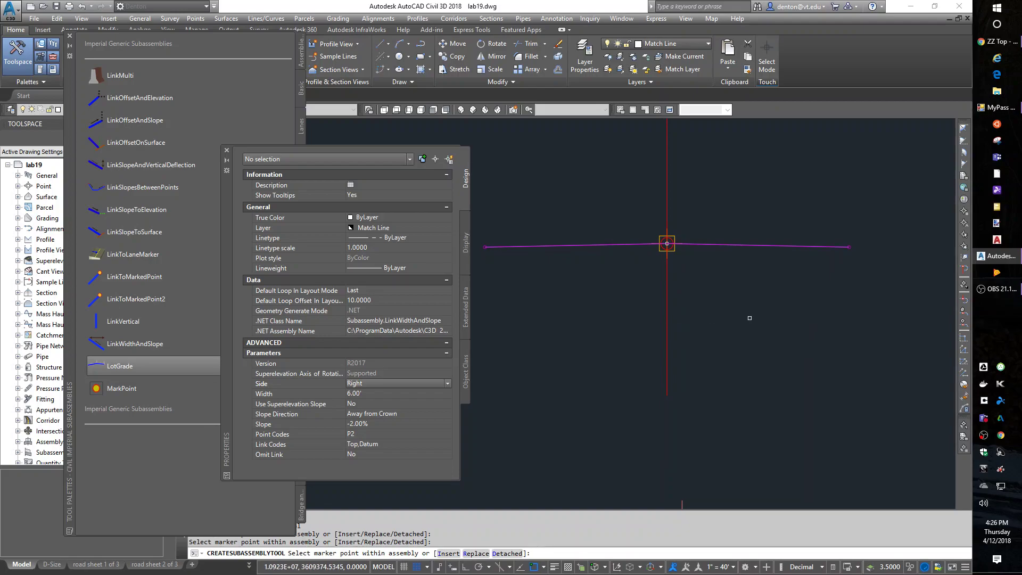
pyautogui.moveTo(732, 321); pyautogui.dragTo(760, 288, button='middle')
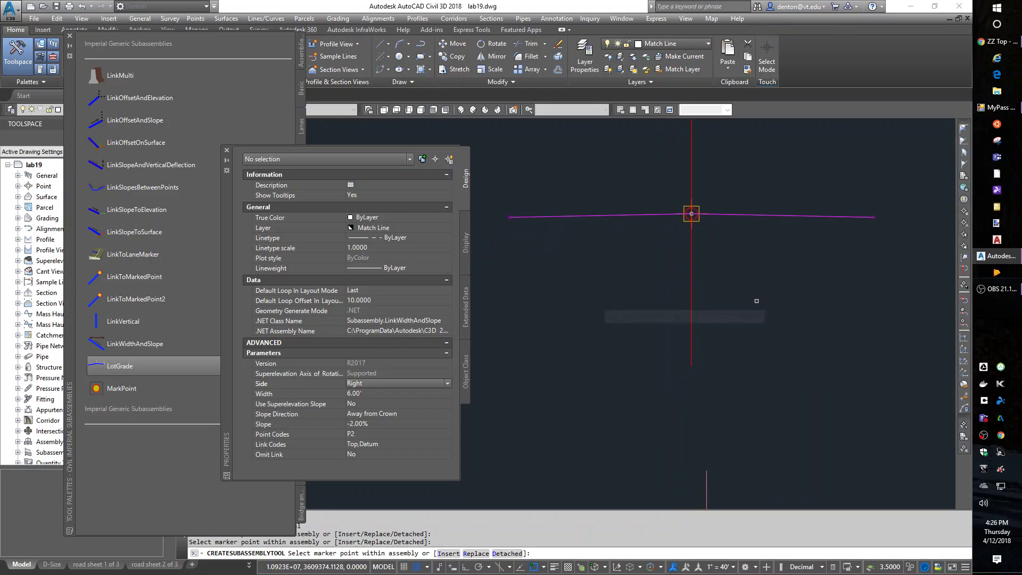
pyautogui.press('Escape')
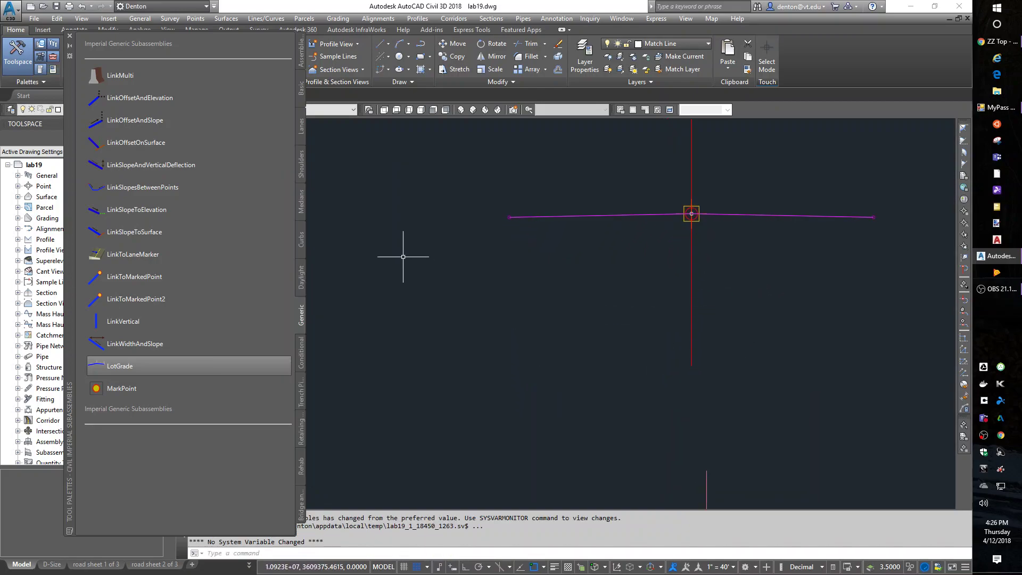
# Attach LinkWidthAndSlope subassemblies with 3' width and -33.33% slope to the outer ends of both the right and left 6' road links.
pyautogui.click(134, 346)
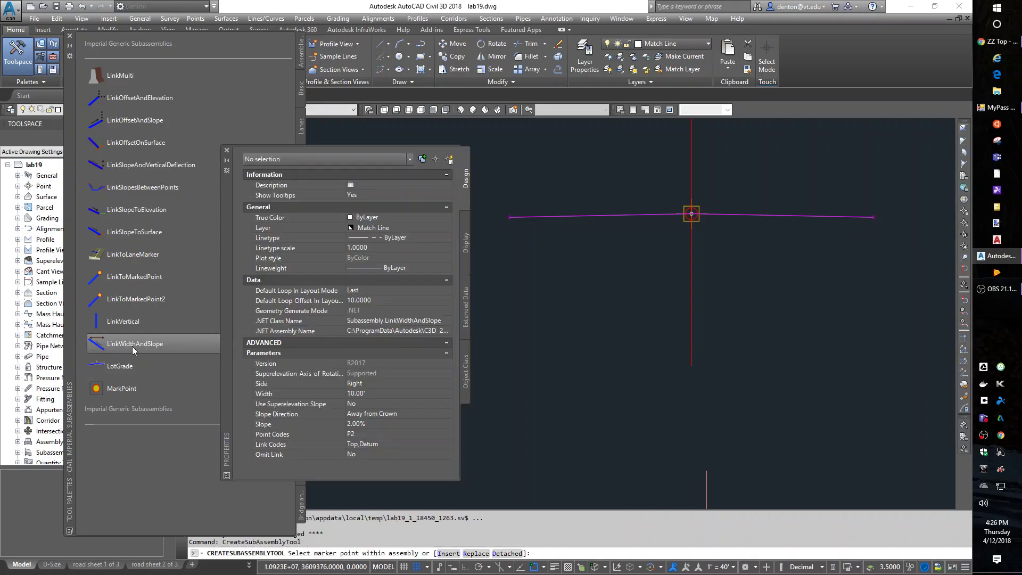
pyautogui.click(363, 425)
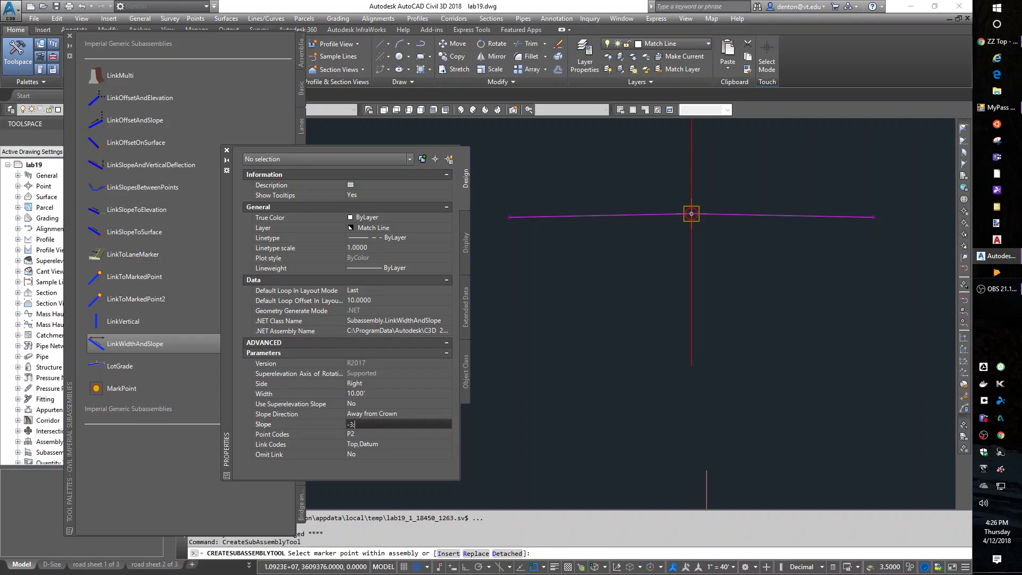
pyautogui.click(408, 394)
pyautogui.write('3')
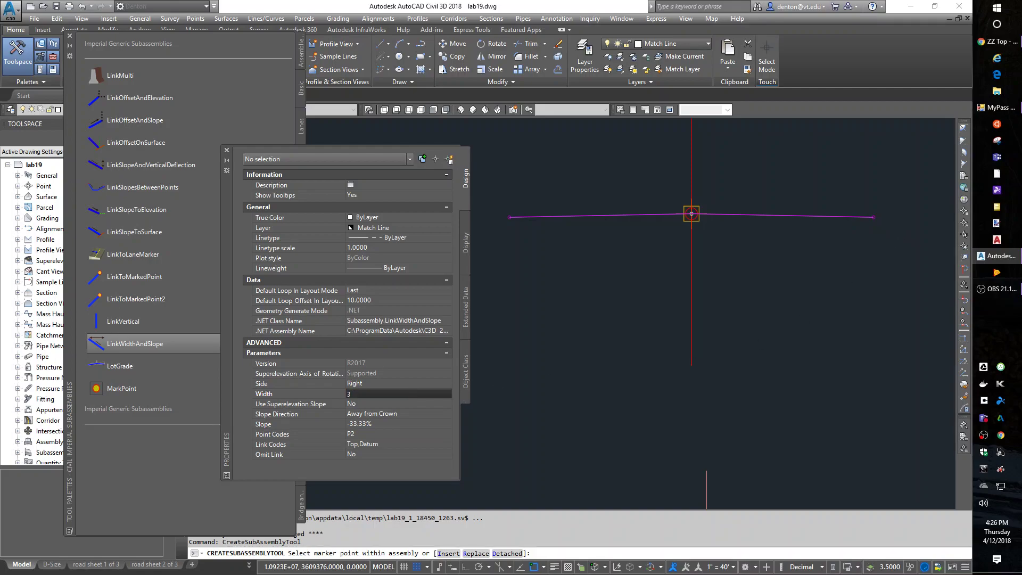
pyautogui.press('Return')
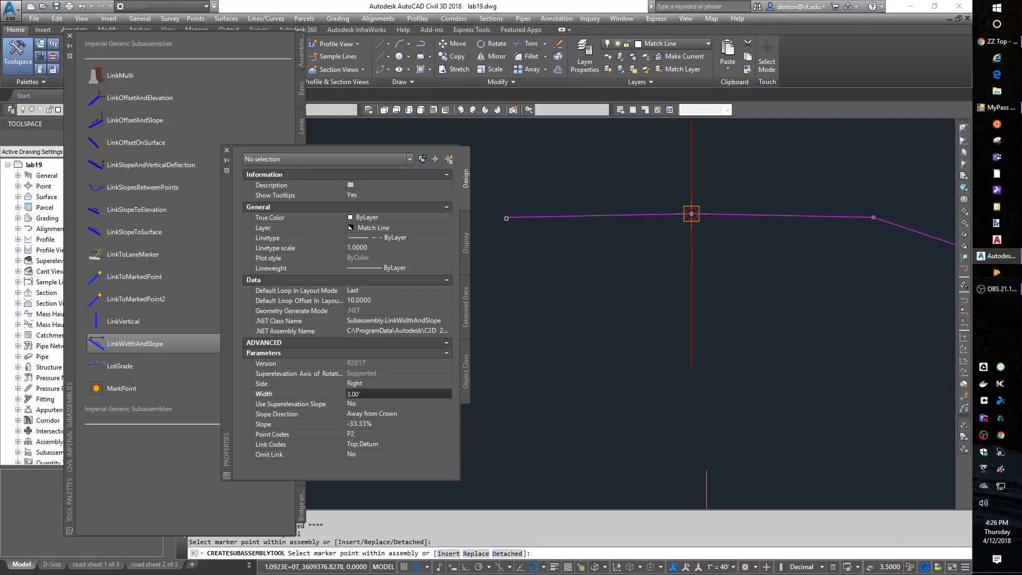
pyautogui.scroll(-2, 692, 214)
pyautogui.scroll(-1, 604, 274)
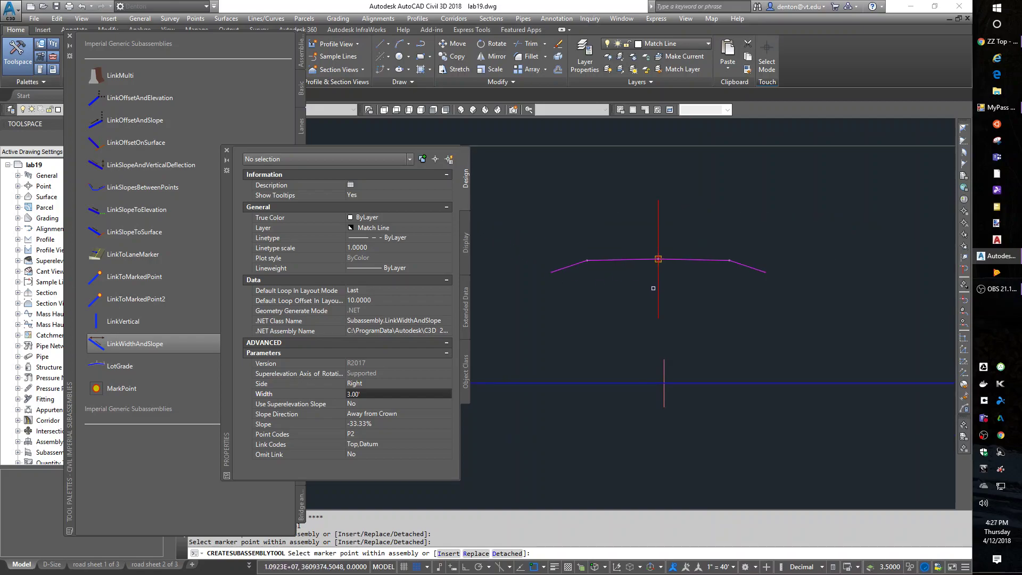
# Attach LinkSlopeToSurface subassemblies with a 3:1 (33.33%) slope to the outer ends of the narrow road assembly's left and right 3' links.
pyautogui.moveTo(691, 285); pyautogui.dragTo(804, 285, button='middle')
pyautogui.scroll(2, 753, 267)
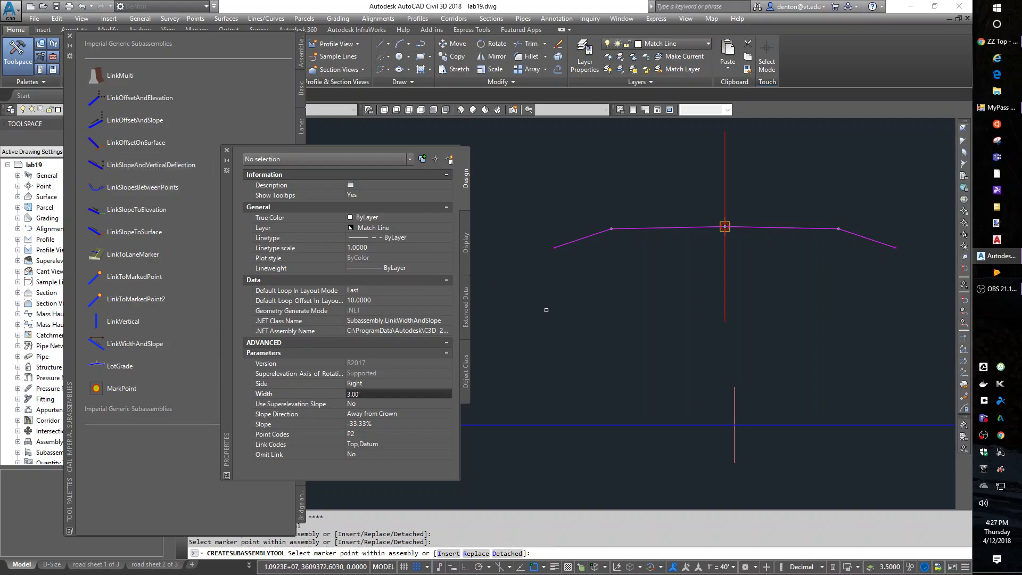
pyautogui.press('Escape')
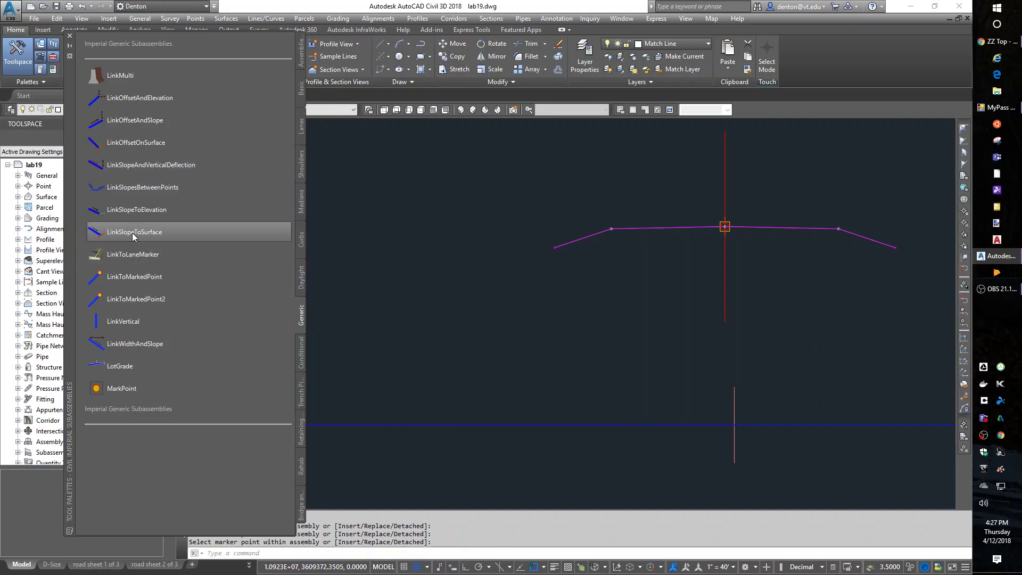
pyautogui.click(133, 233)
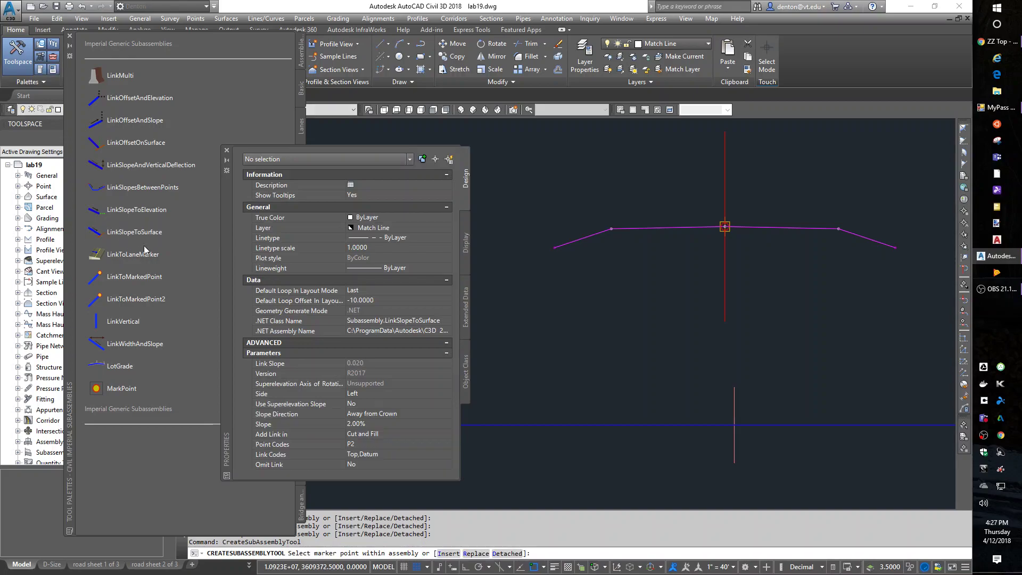
pyautogui.click(367, 424)
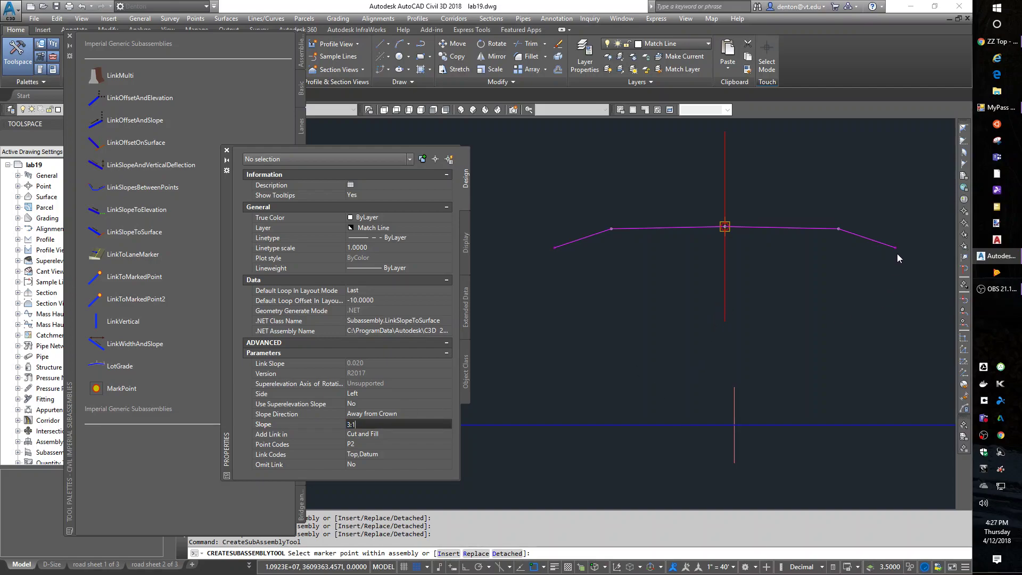
pyautogui.press('Return')
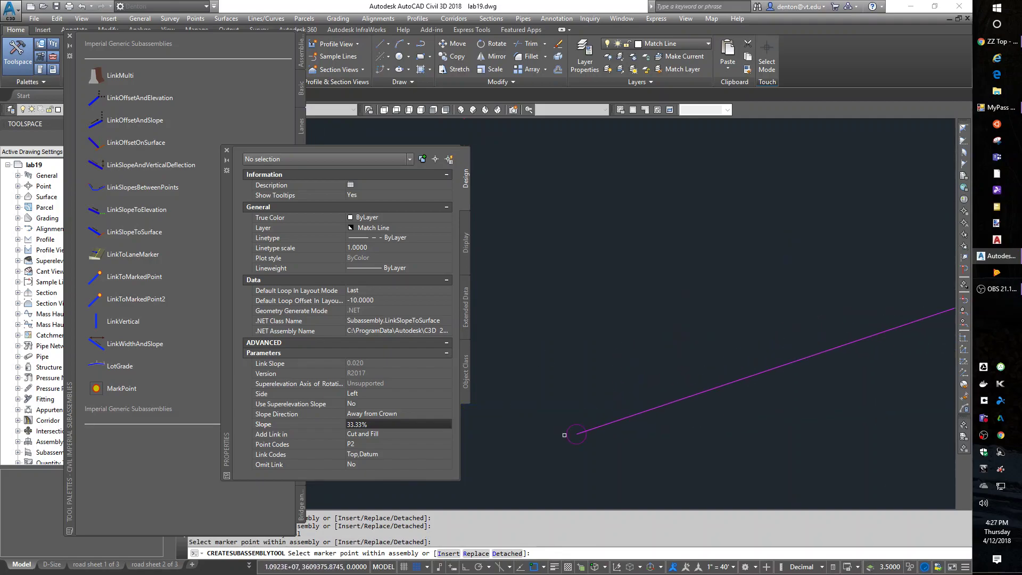
pyautogui.moveTo(577, 432)
pyautogui.mouseDown(button='middle')
pyautogui.moveTo(805, 445)
pyautogui.moveTo(759, 371)
pyautogui.mouseUp(button='middle')
pyautogui.press('Escape')
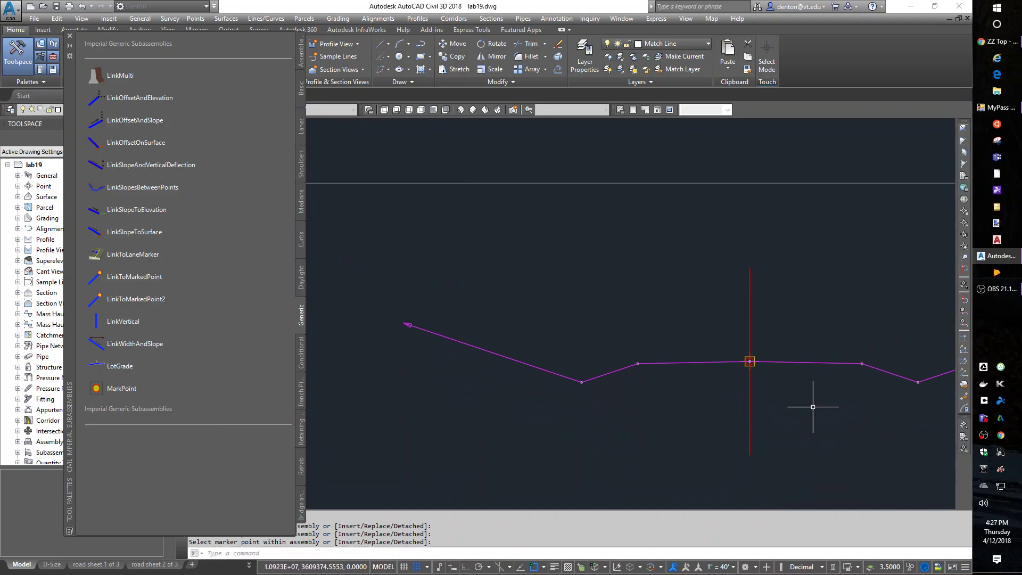
# Examine the whole narrow road assembly, its place in the road profile view, and the layout of both profile views beside the site plan.
pyautogui.scroll(-5, 811, 405)
pyautogui.moveTo(797, 417); pyautogui.dragTo(735, 372, button='middle')
pyautogui.scroll(2, 735, 371)
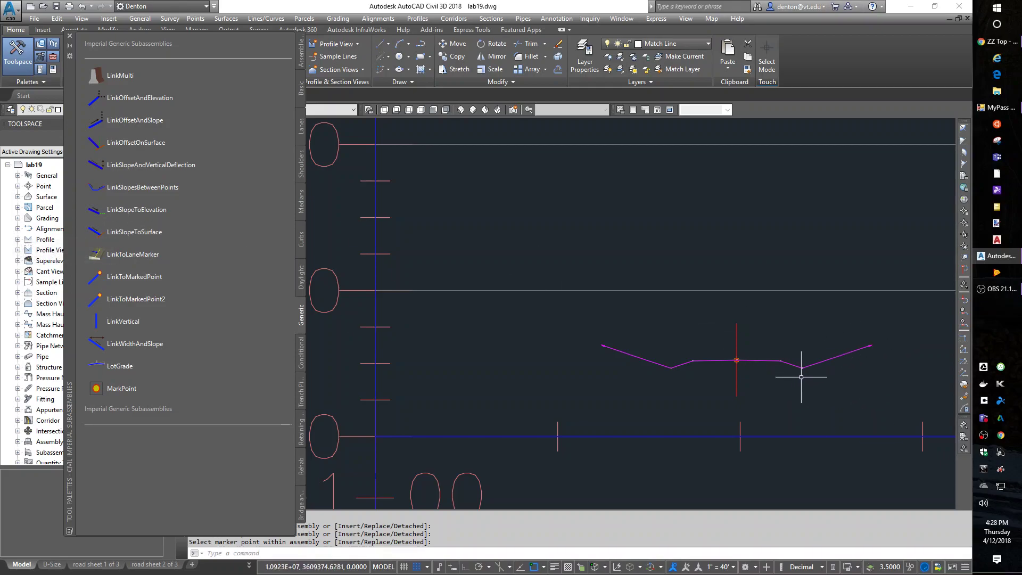
pyautogui.scroll(-6, 665, 426)
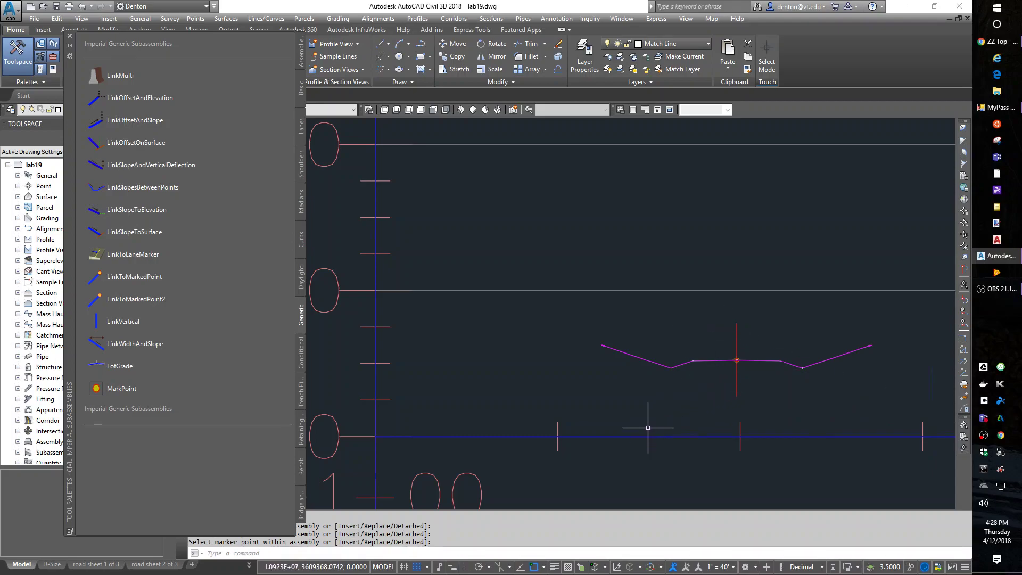
pyautogui.moveTo(694, 484); pyautogui.dragTo(616, 380, button='middle')
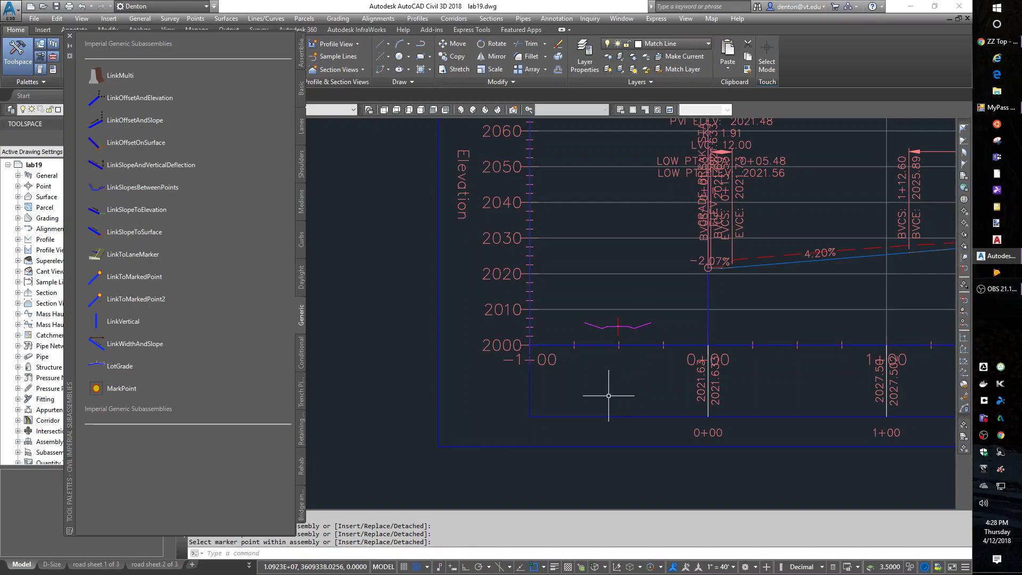
pyautogui.scroll(-4, 623, 404)
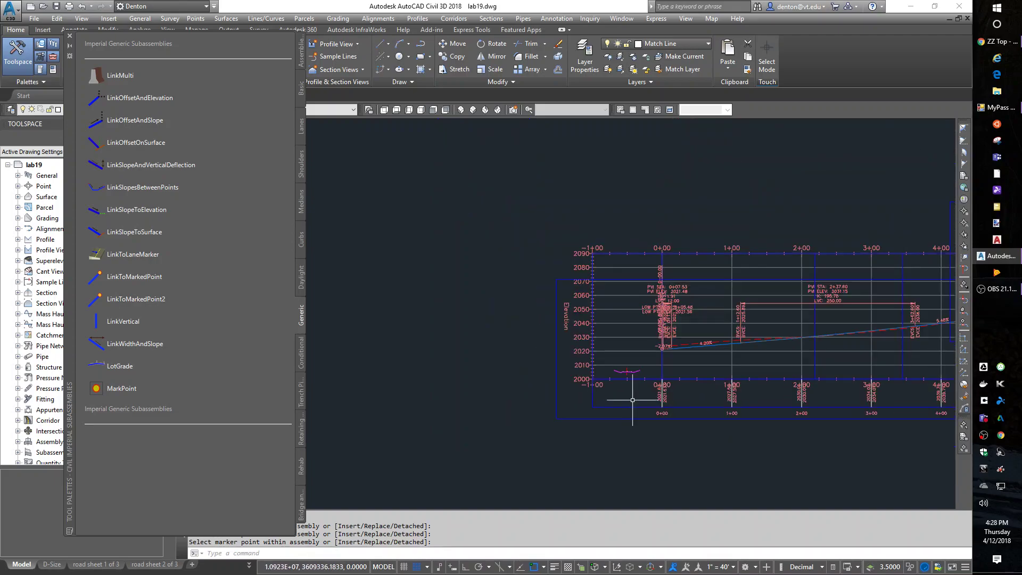
pyautogui.moveTo(616, 434); pyautogui.dragTo(603, 292, button='middle')
pyautogui.scroll(-2, 607, 346)
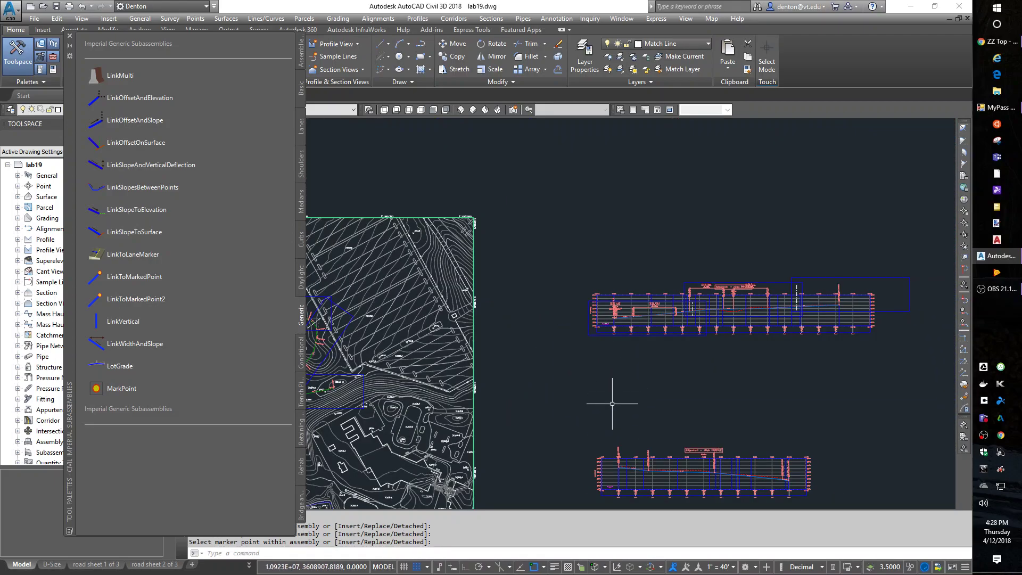
pyautogui.moveTo(612, 406)
pyautogui.mouseDown(button='middle')
pyautogui.moveTo(608, 421)
pyautogui.moveTo(621, 351)
pyautogui.mouseUp(button='middle')
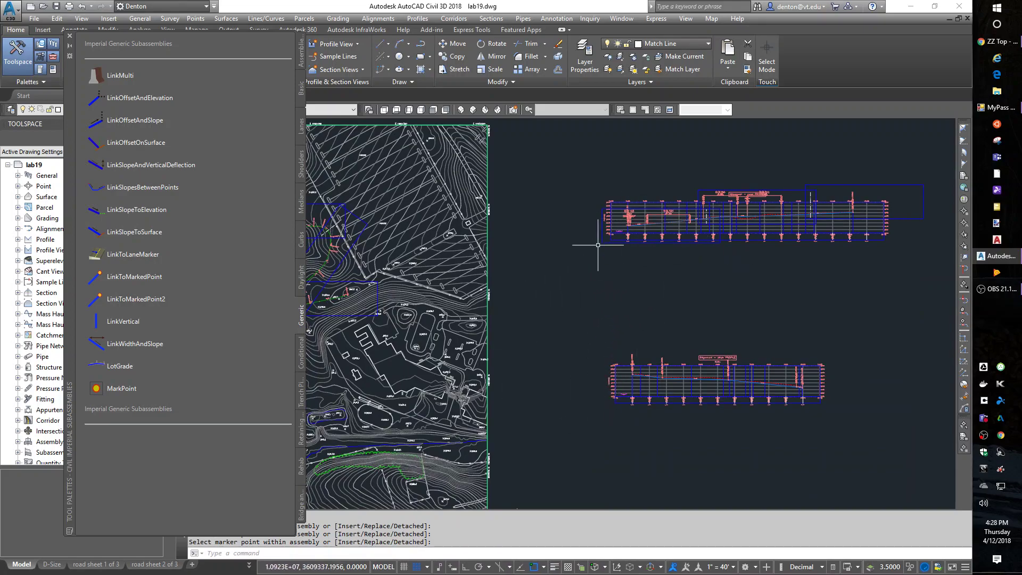
pyautogui.moveTo(649, 288); pyautogui.dragTo(653, 312, button='middle')
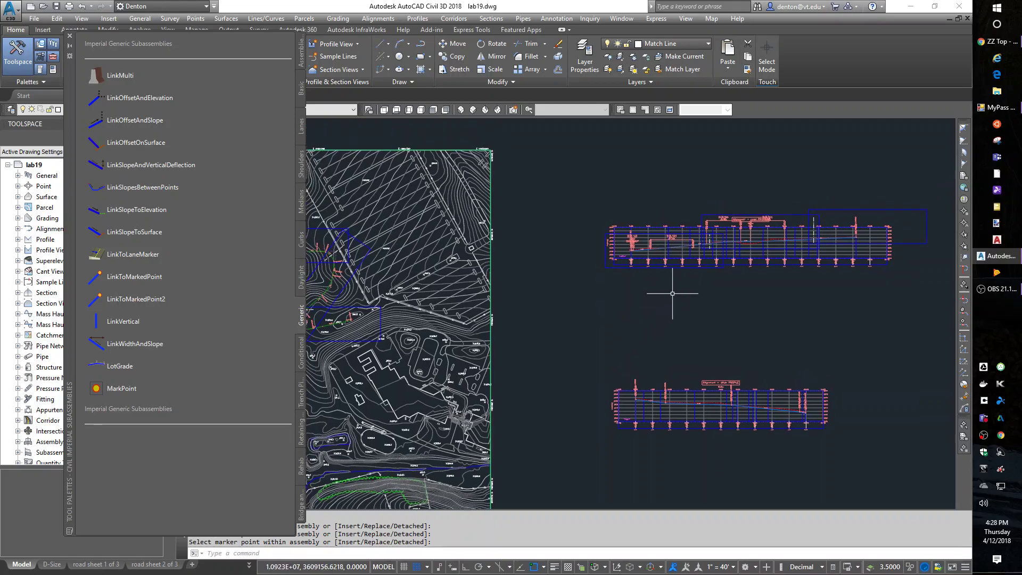